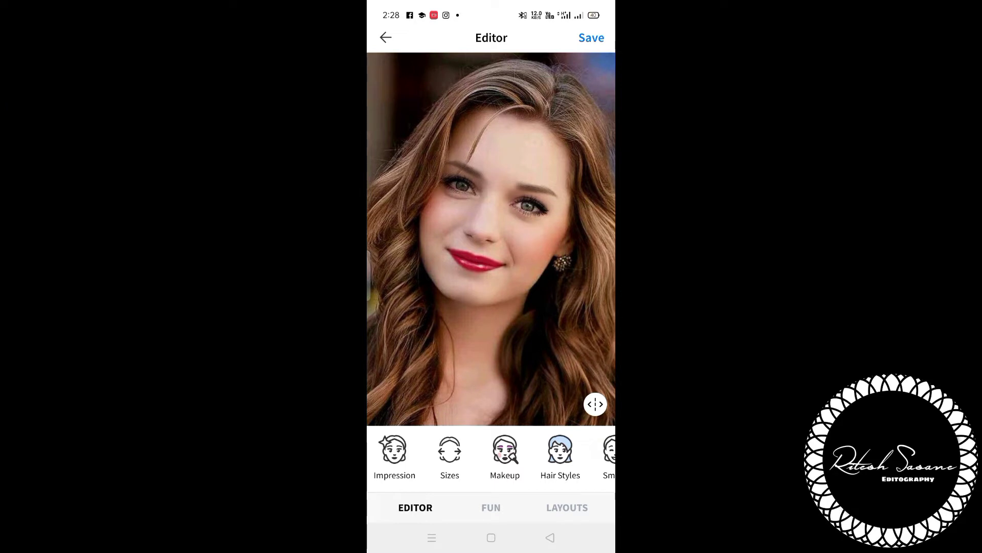
click(505, 450)
click(466, 440)
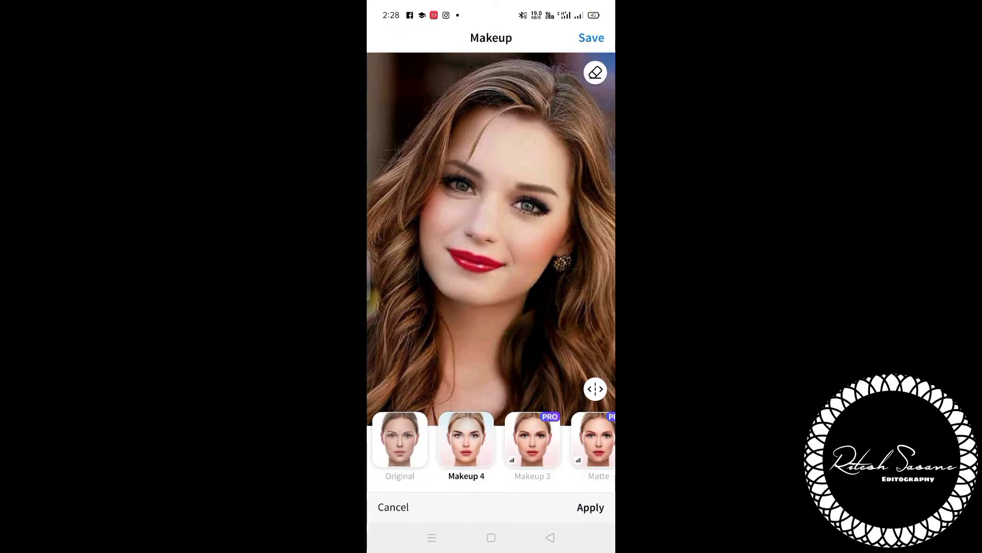
click(400, 440)
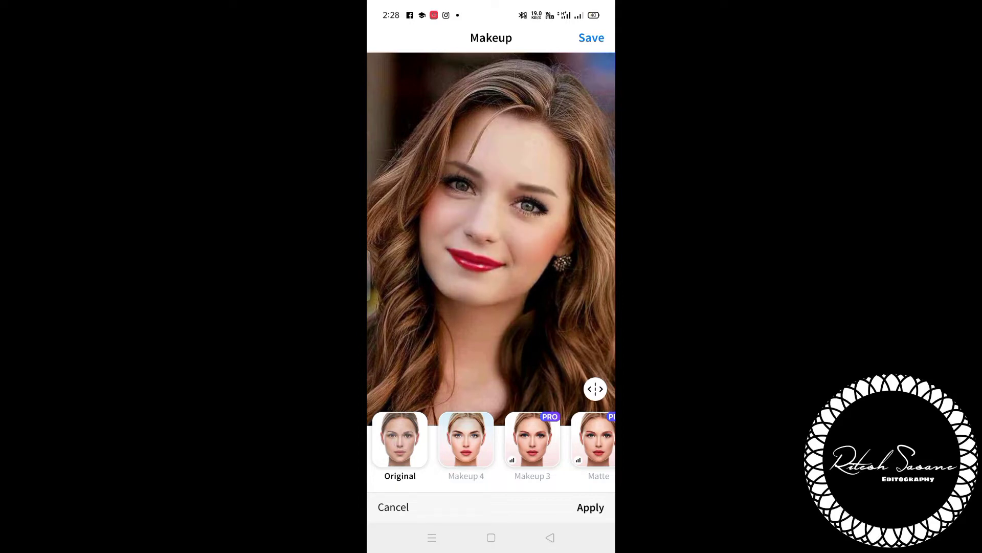
click(466, 440)
click(393, 506)
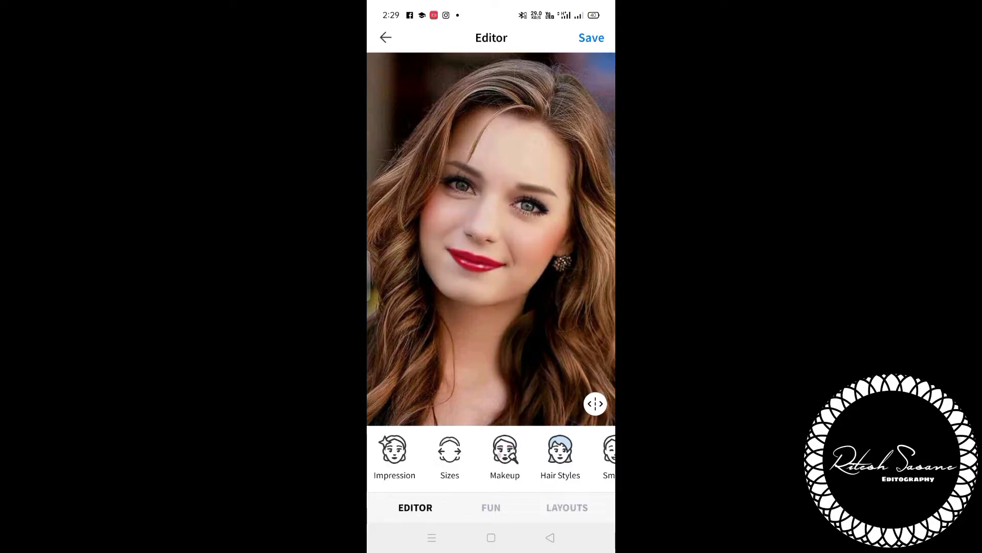
click(552, 465)
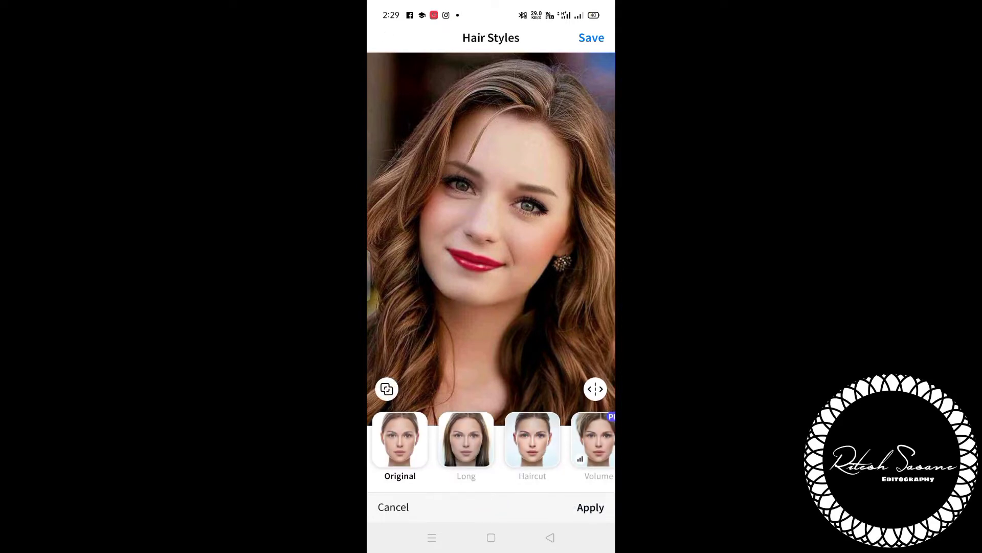
click(466, 440)
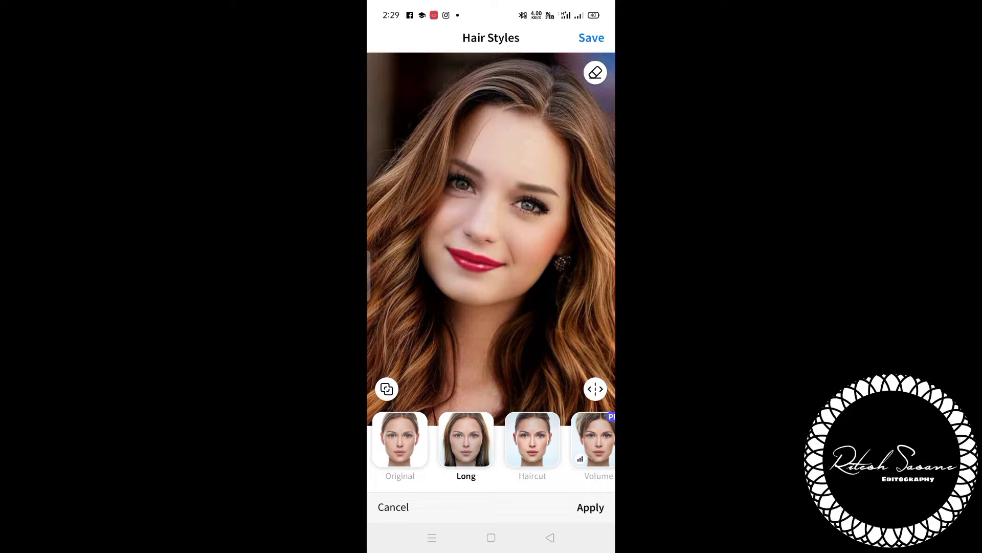
click(400, 440)
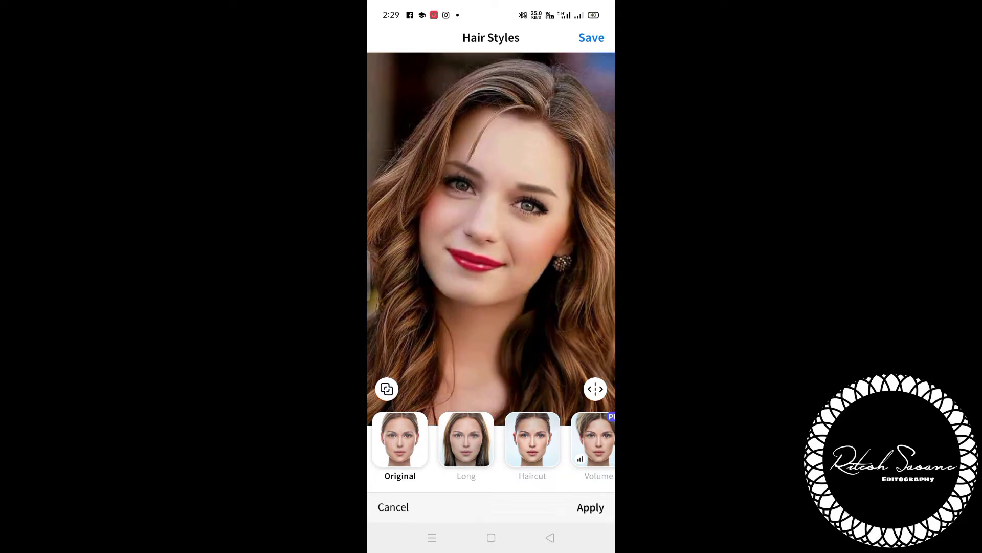
click(466, 440)
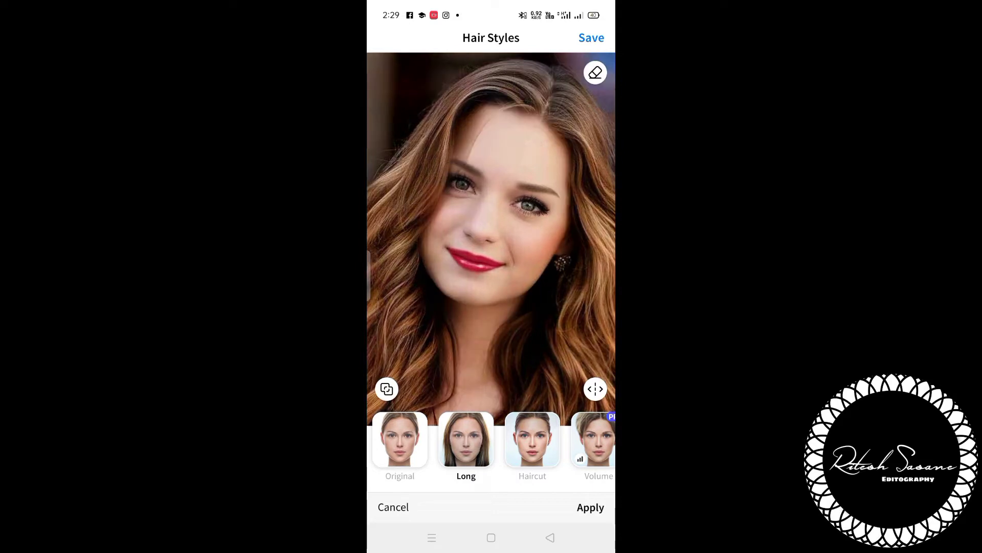
click(532, 440)
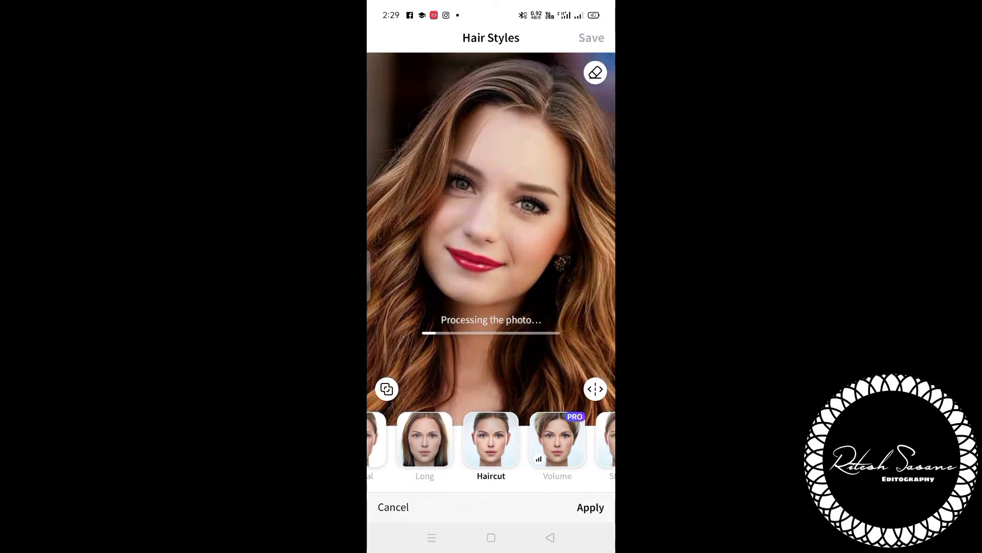
click(425, 440)
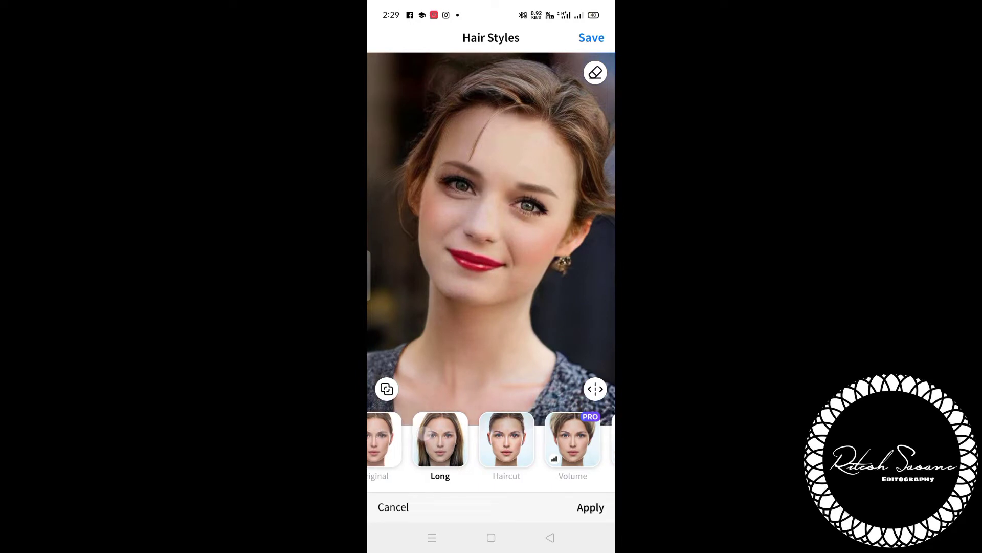
click(393, 506)
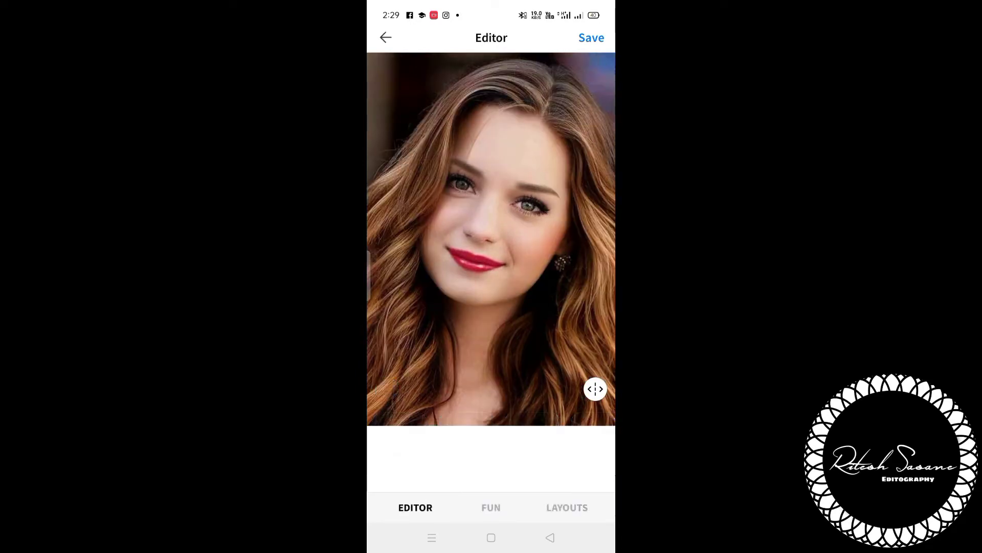
click(522, 455)
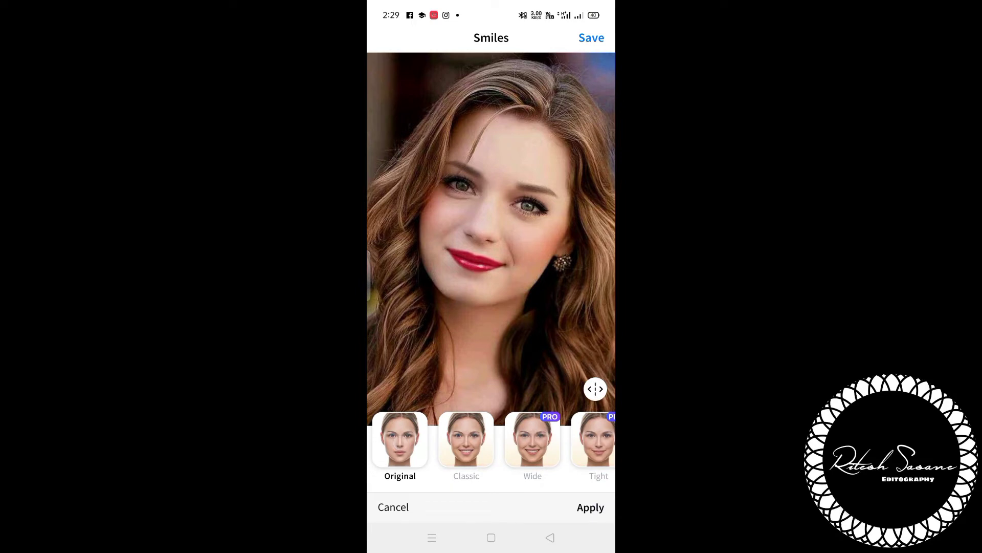
click(466, 440)
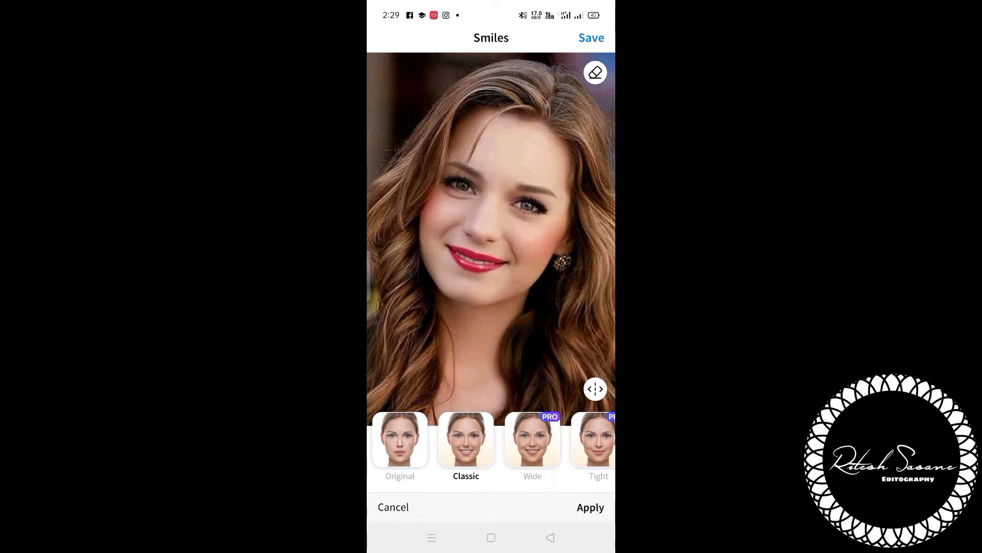
click(533, 441)
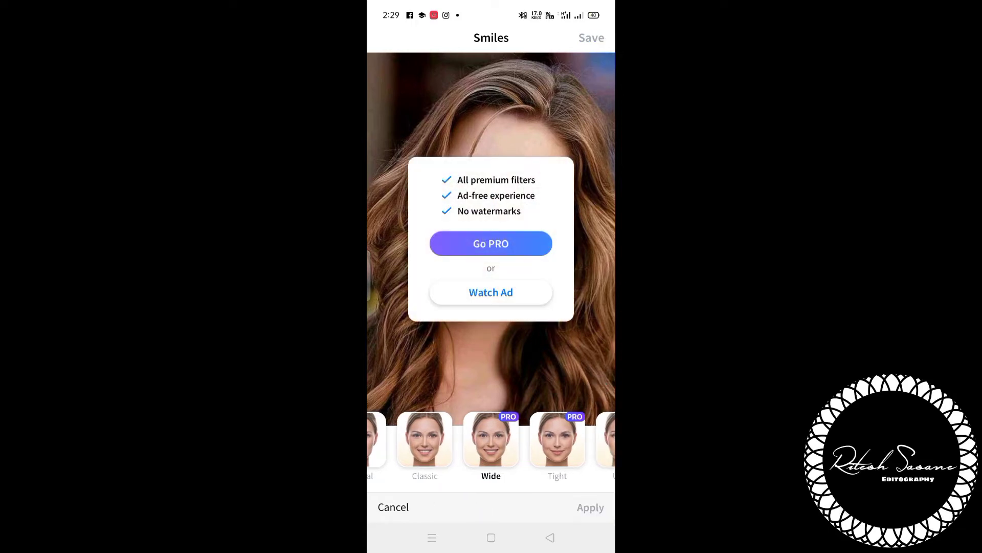
click(425, 441)
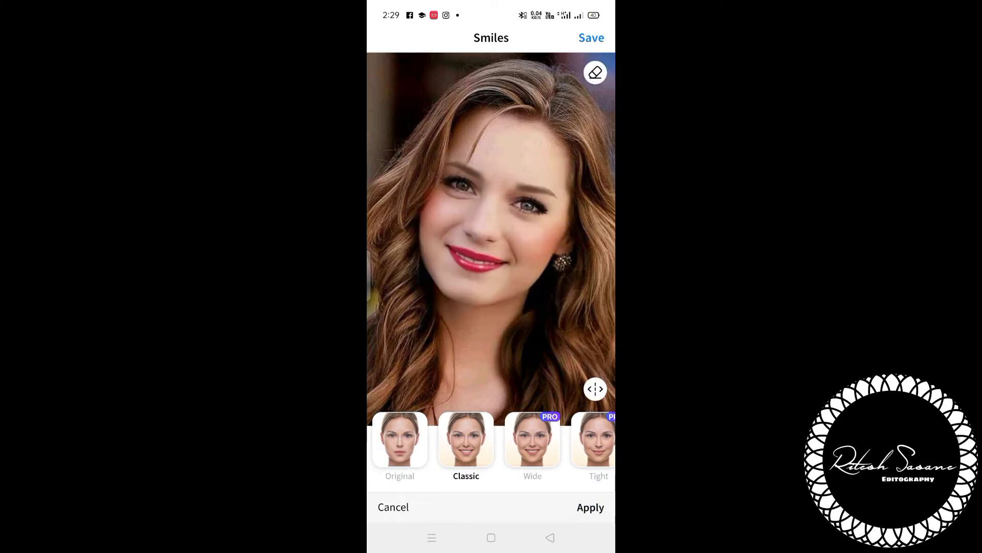
click(400, 441)
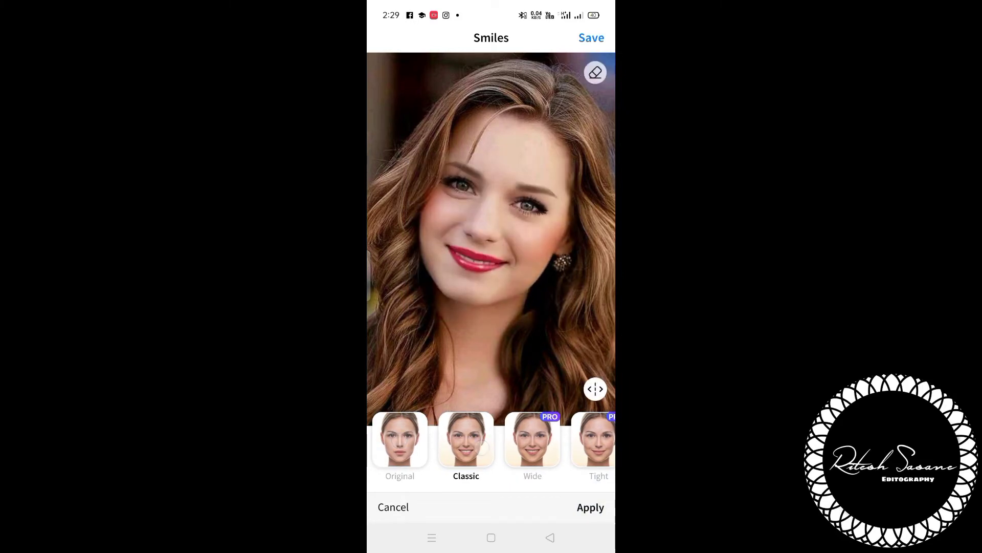
click(466, 441)
click(393, 506)
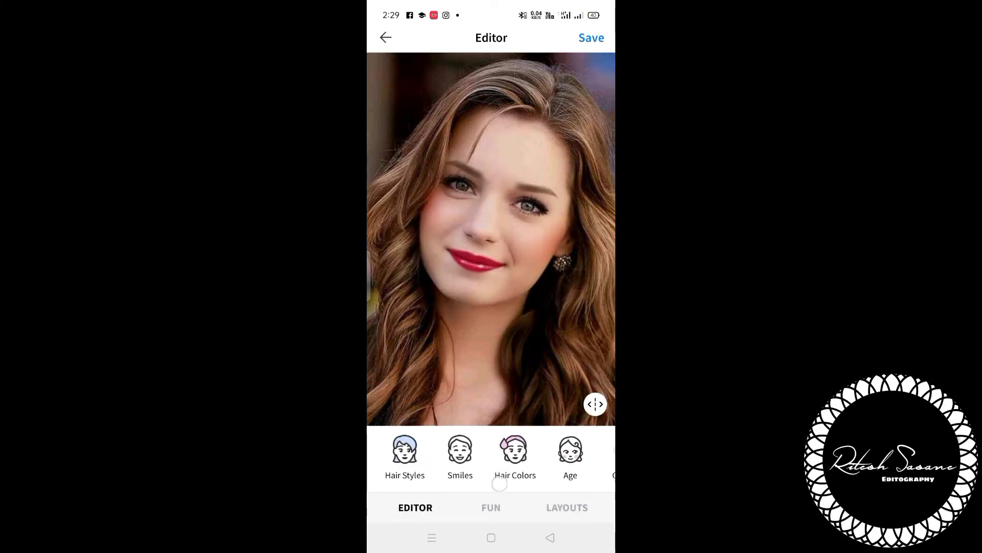
click(495, 450)
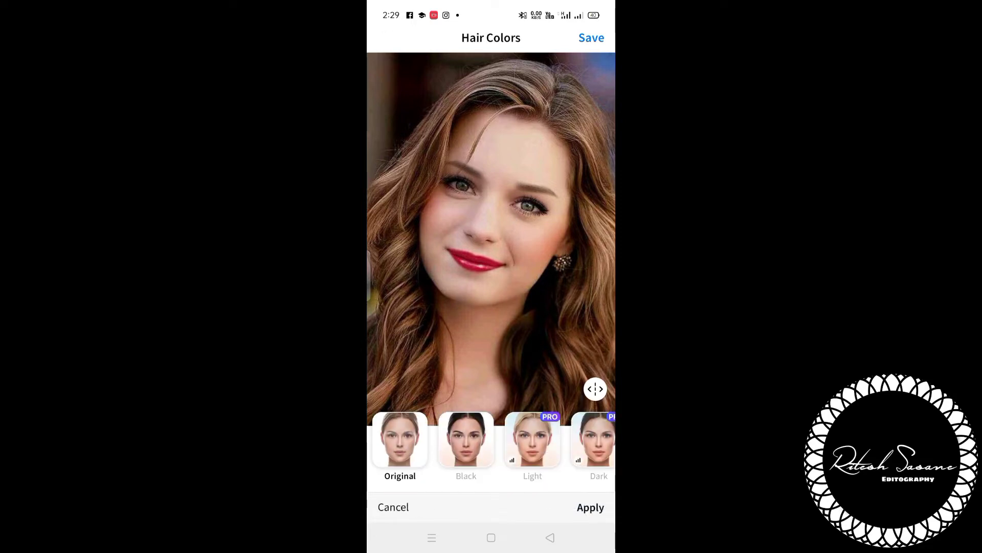
click(466, 440)
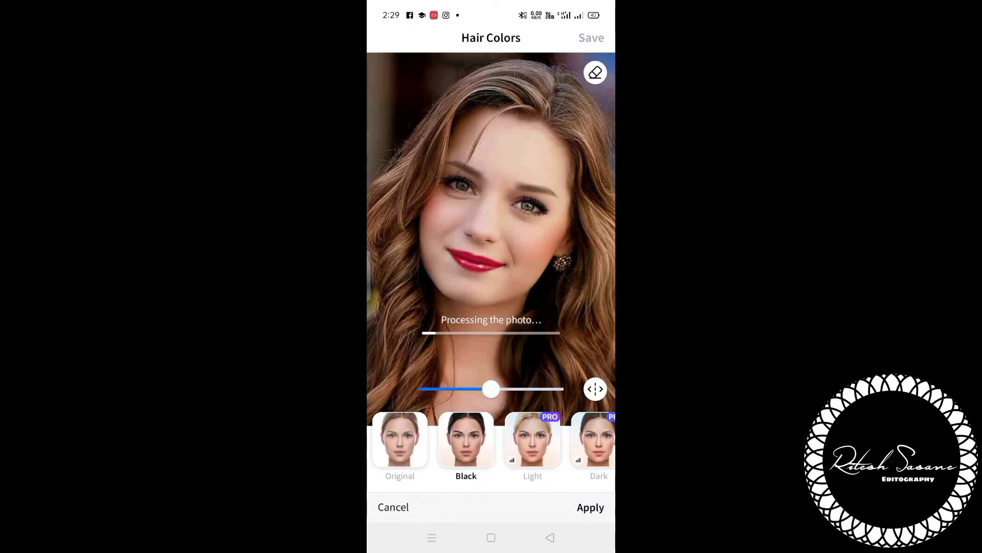
mouse_move(491, 389)
mouse_down()
mouse_move(517, 389)
mouse_move(496, 406)
mouse_up()
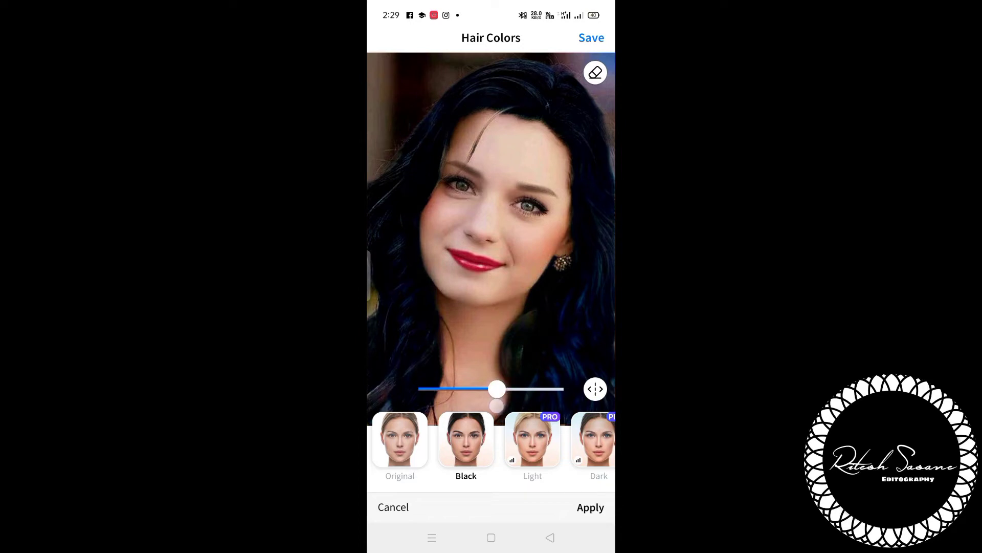
click(400, 450)
click(475, 454)
drag(497, 396, 483, 398)
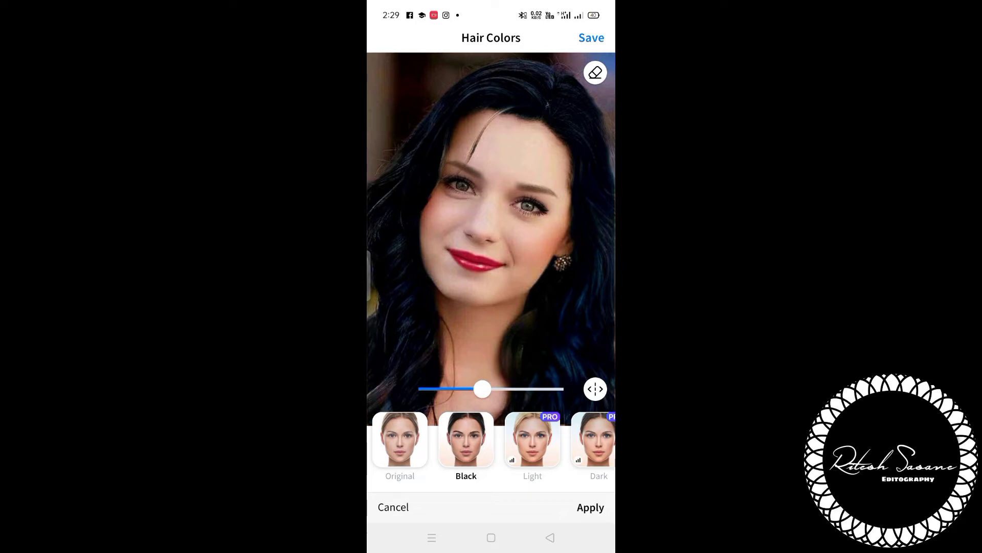
click(400, 437)
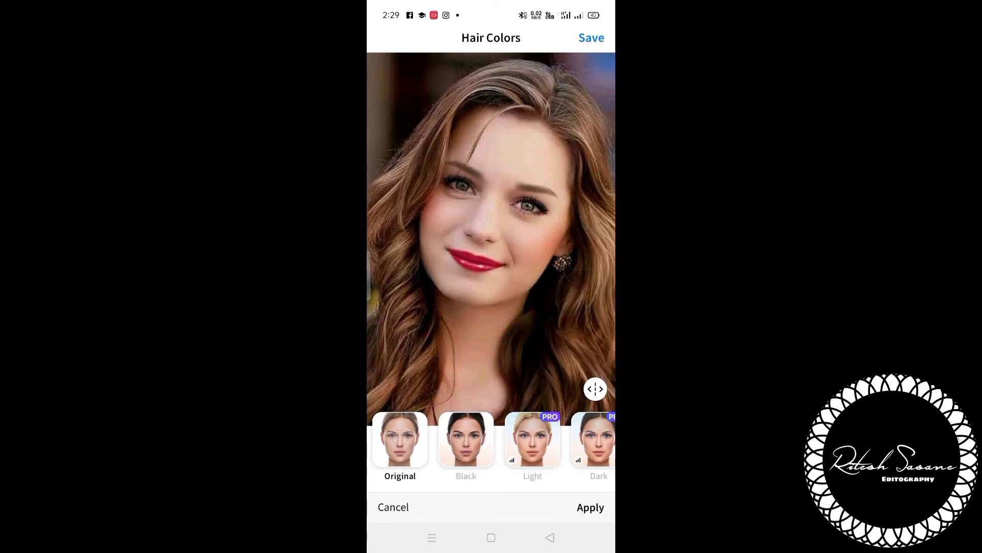
click(391, 504)
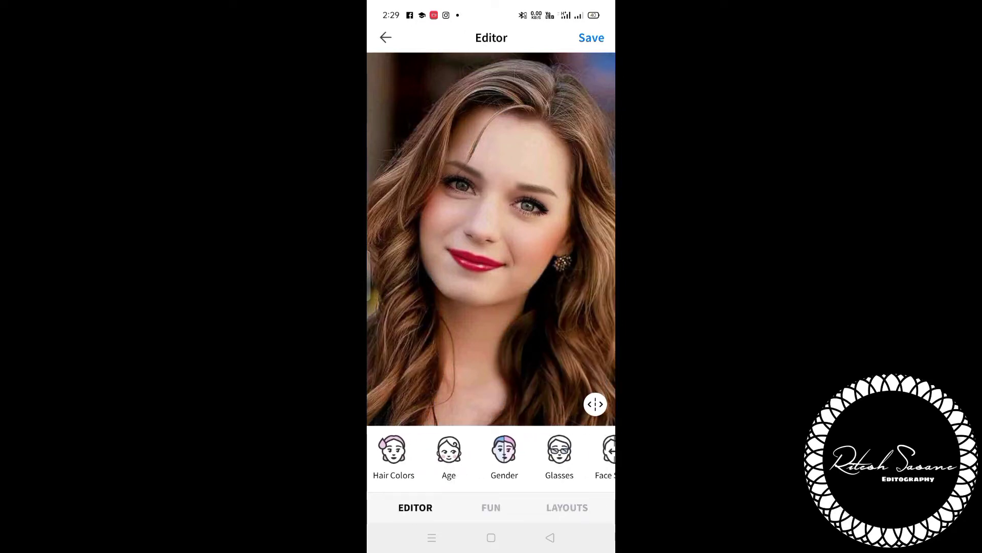
Step: Preview the Child, Teen, Young 3 and Young 2 age looks on the portrait
click(449, 451)
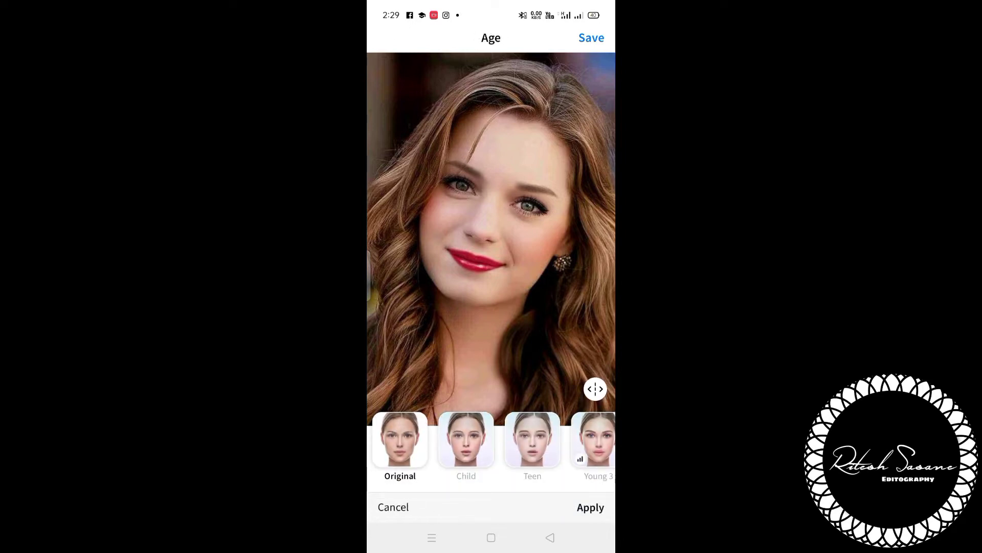
click(465, 445)
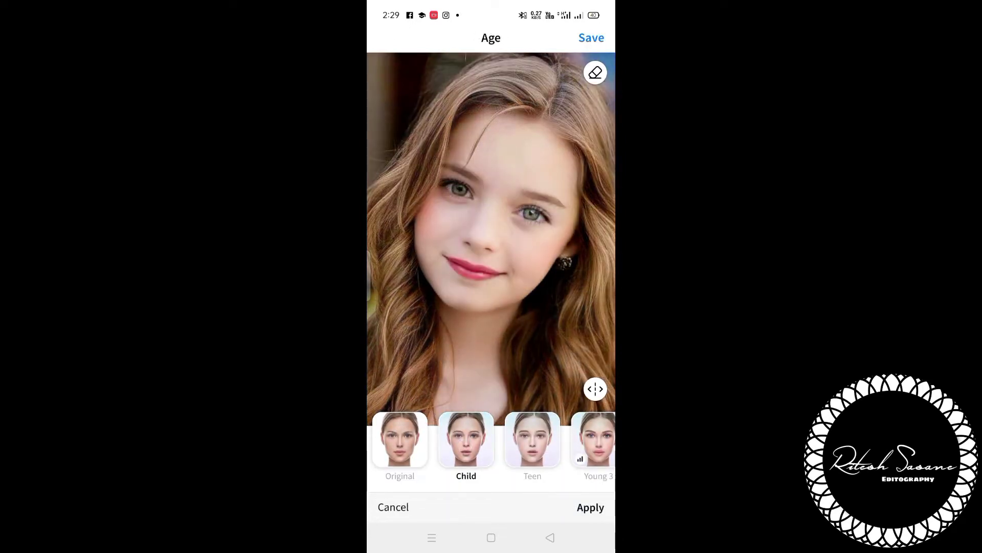
click(542, 444)
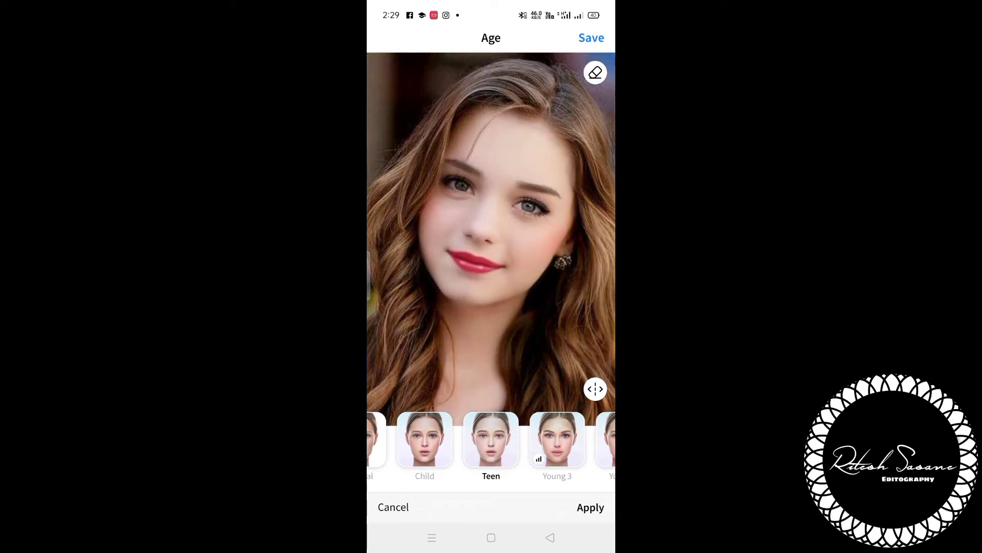
mouse_move(461, 440)
mouse_down()
mouse_move(502, 440)
mouse_move(403, 440)
mouse_up()
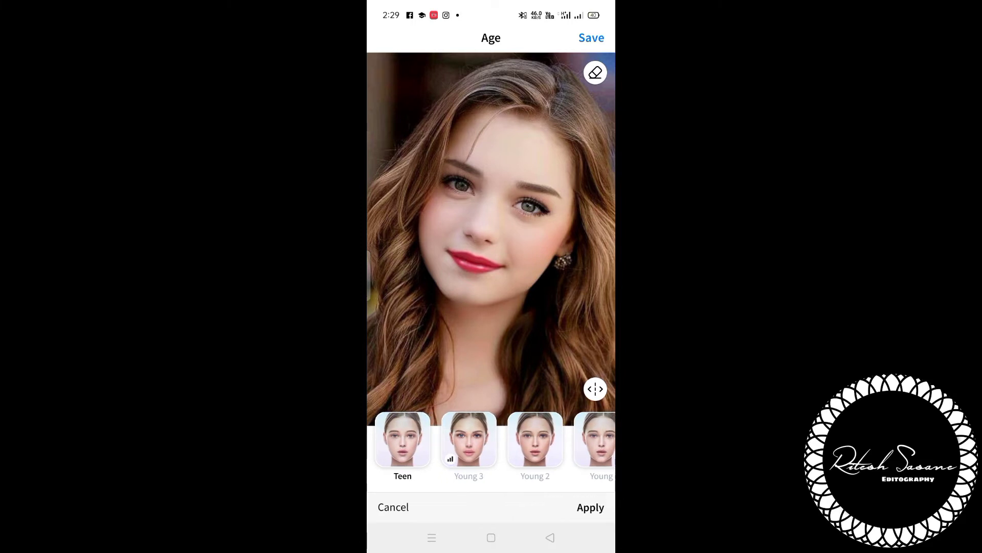
click(469, 439)
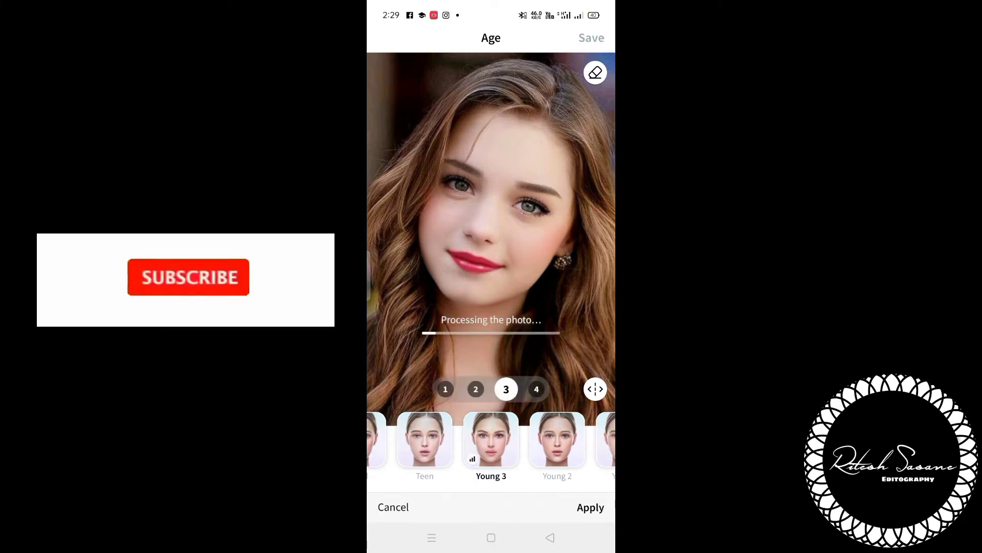
click(557, 439)
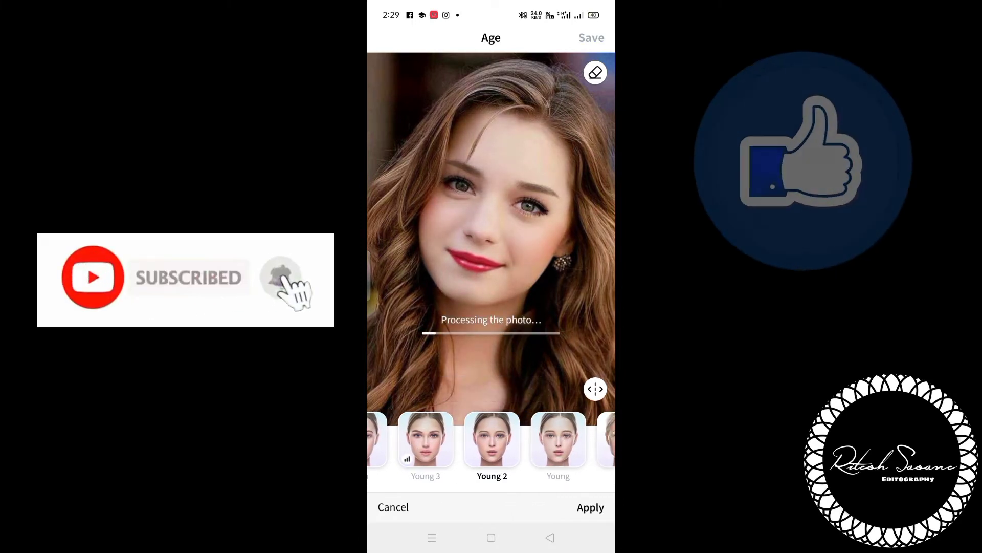
Step: Preview Old, Cool Old and Child again, then discard the age change, keeping the original face
drag(511, 440, 404, 440)
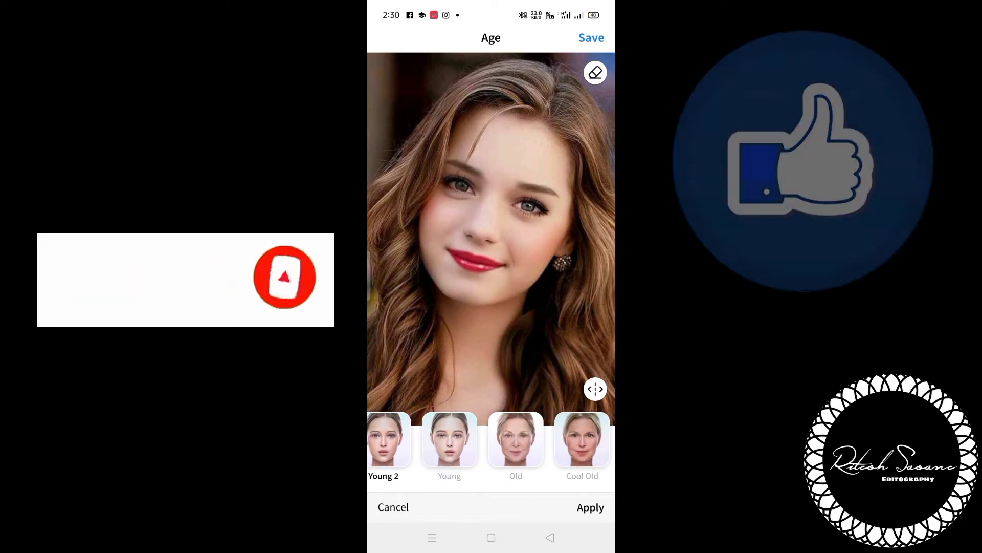
click(516, 439)
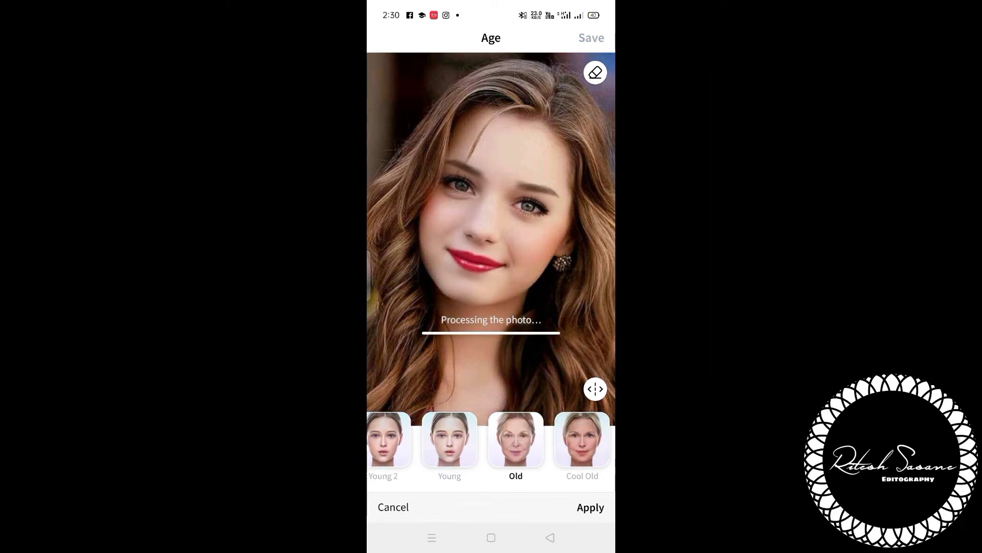
click(583, 440)
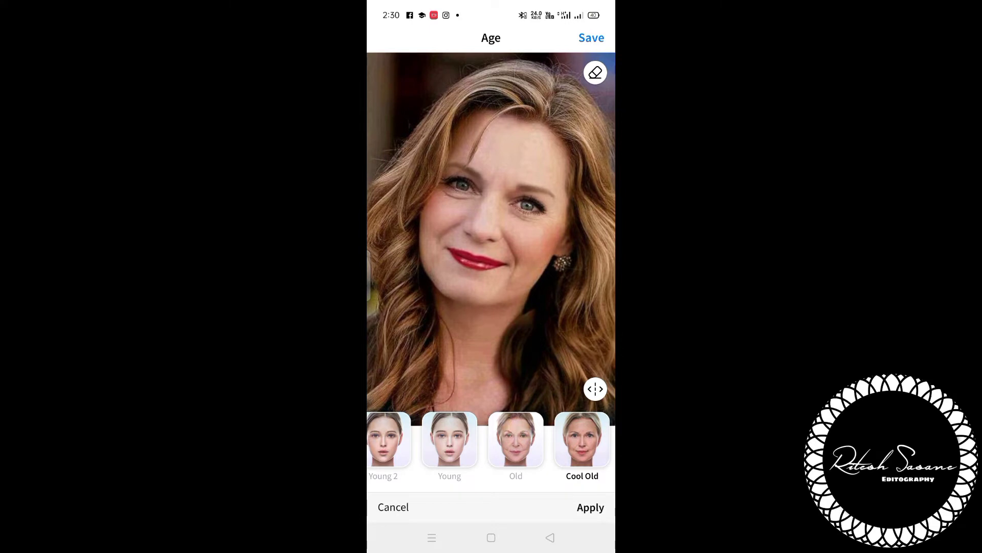
drag(389, 440, 604, 440)
click(475, 438)
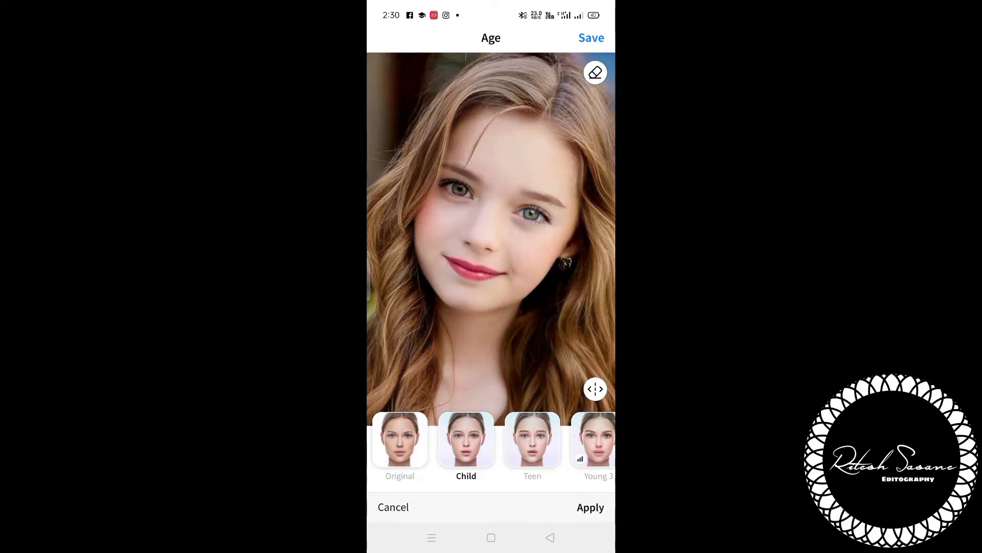
click(404, 435)
click(393, 506)
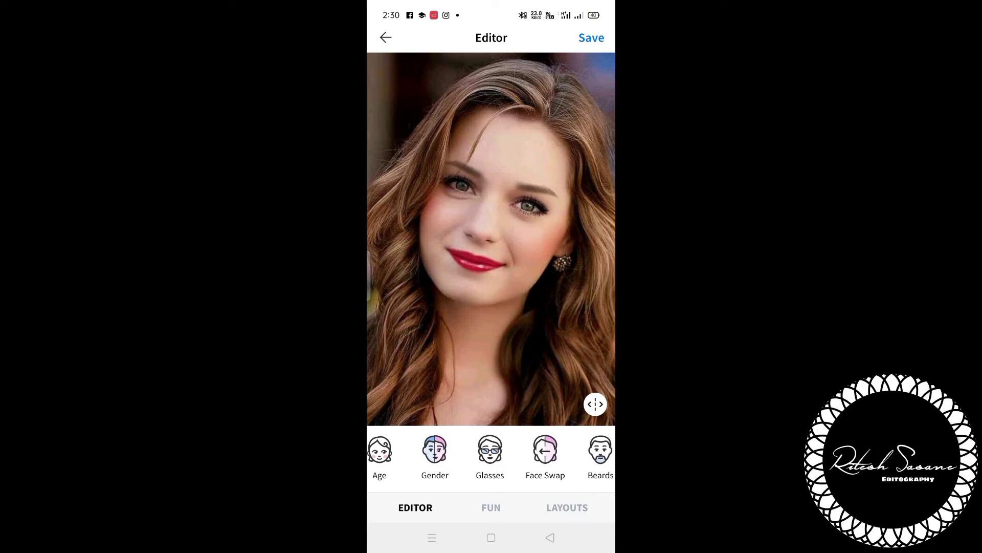
click(435, 451)
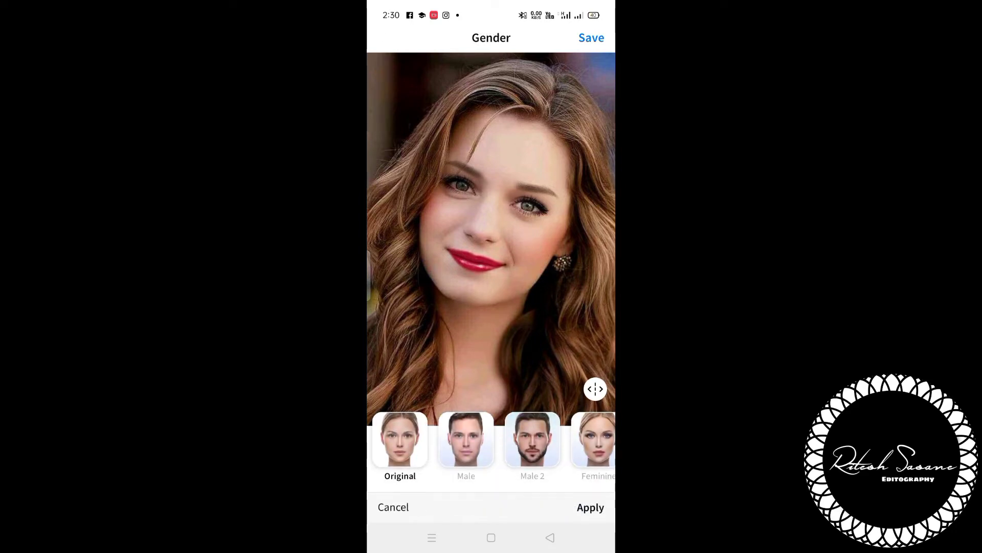
click(534, 450)
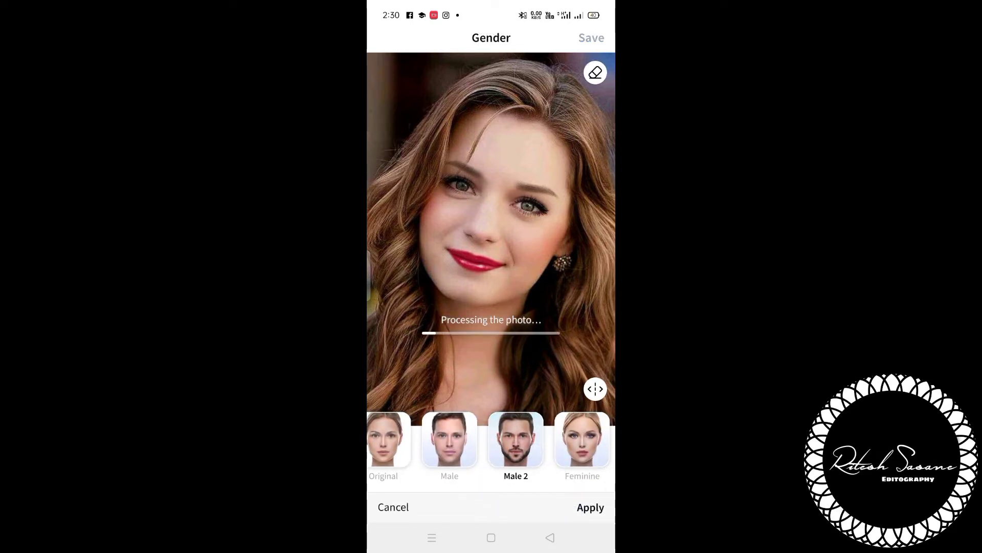
click(450, 440)
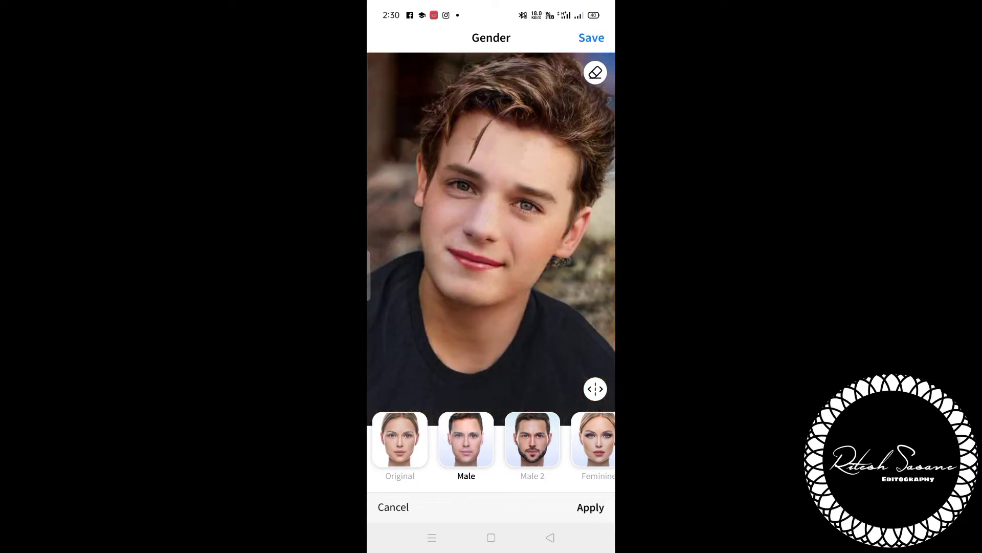
click(400, 440)
click(470, 446)
click(542, 450)
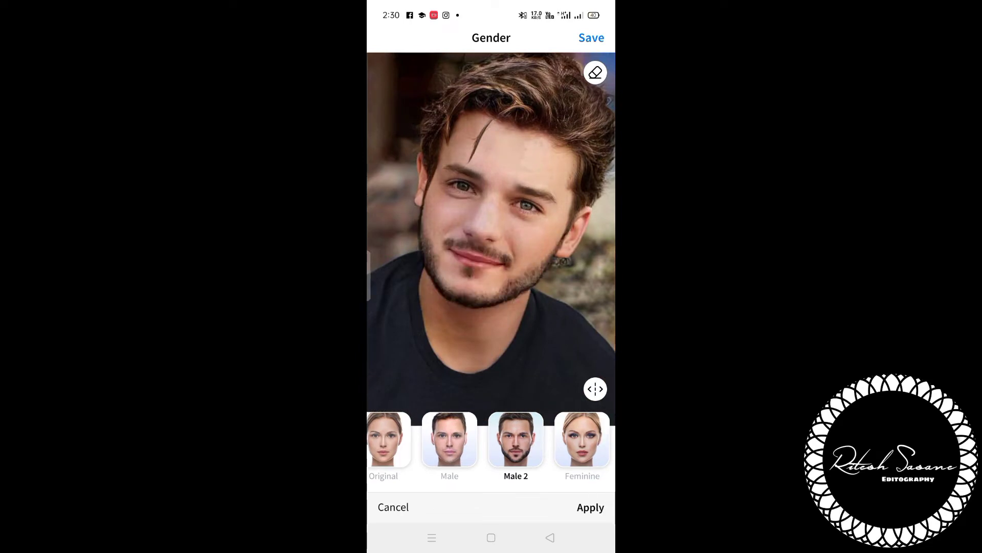
click(391, 438)
click(481, 441)
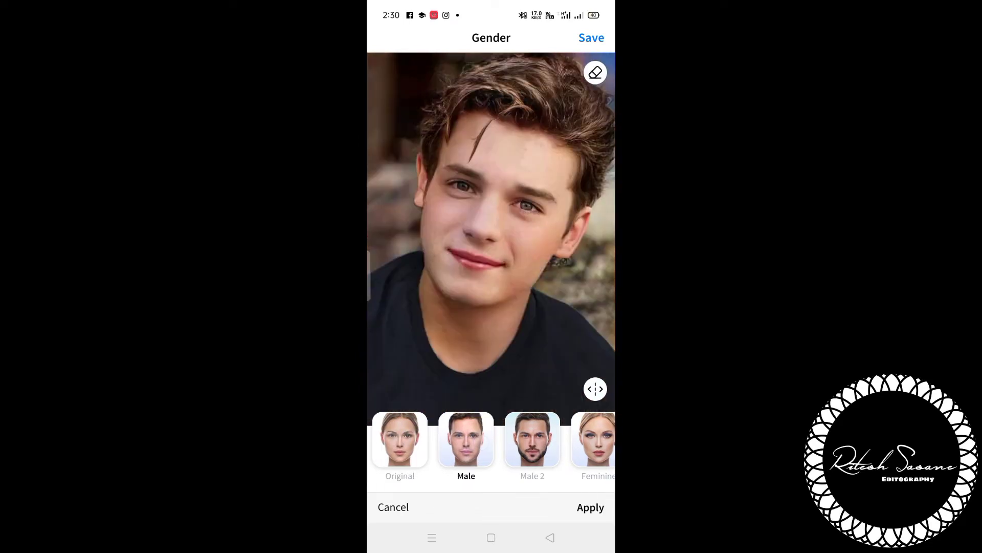
click(401, 434)
click(393, 506)
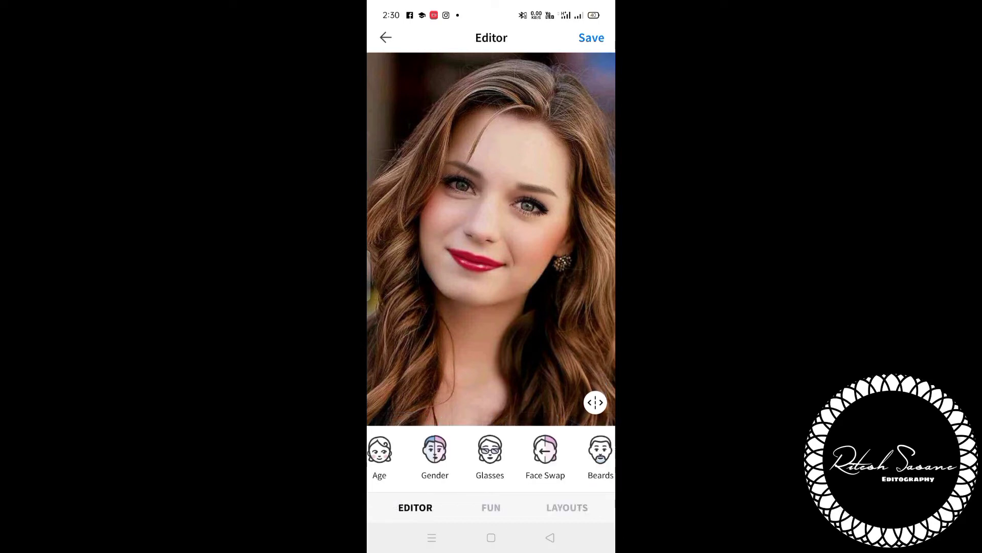
click(448, 450)
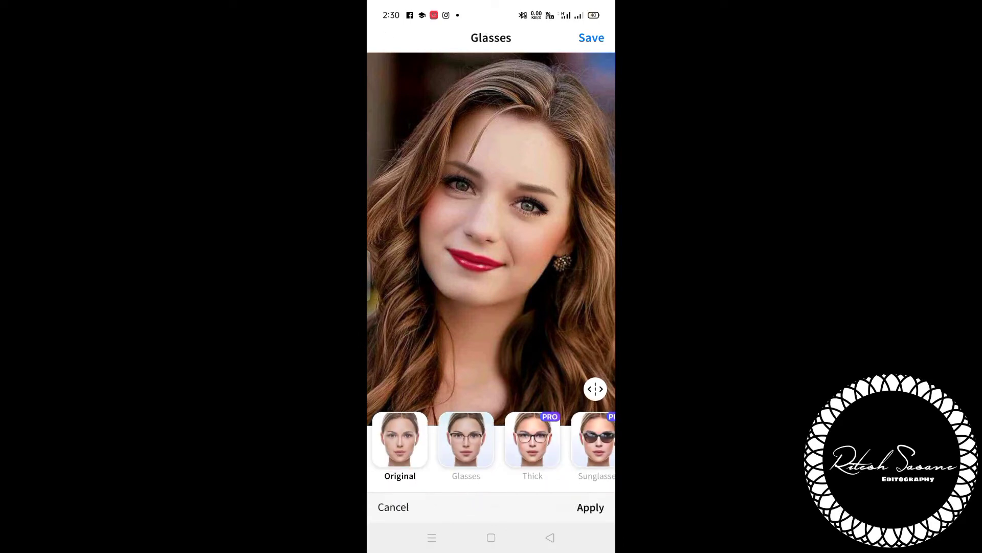
click(466, 440)
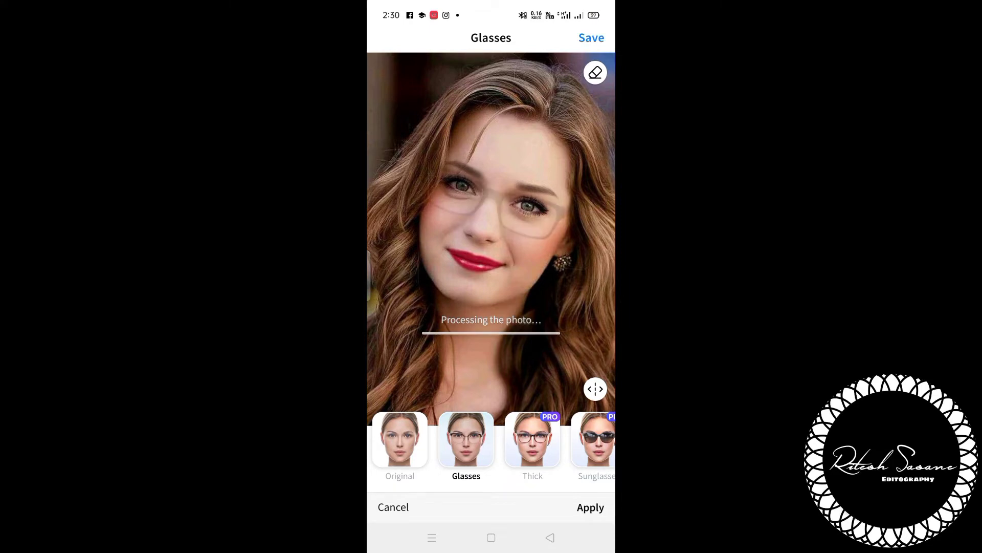
drag(563, 440, 410, 440)
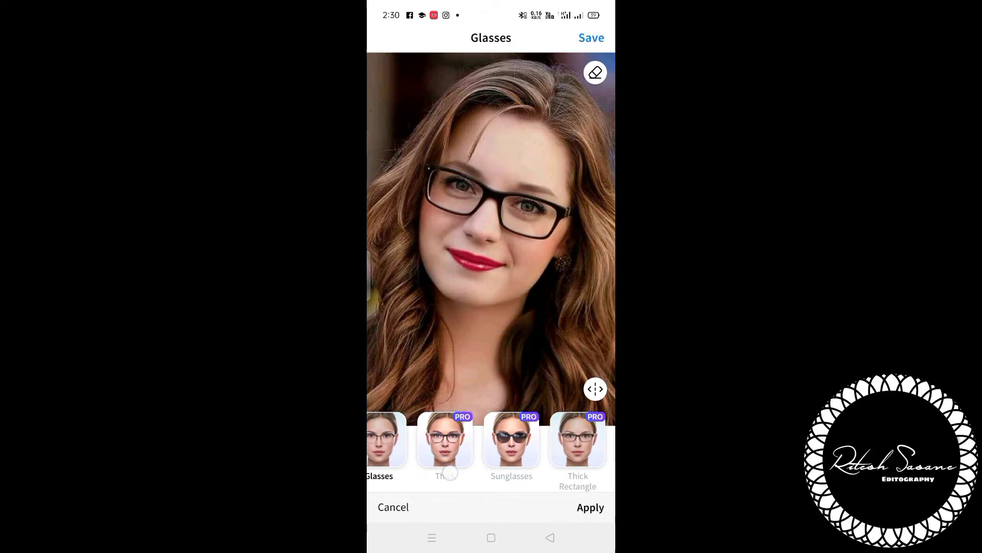
mouse_move(563, 440)
mouse_down()
mouse_move(409, 440)
mouse_move(491, 447)
mouse_up()
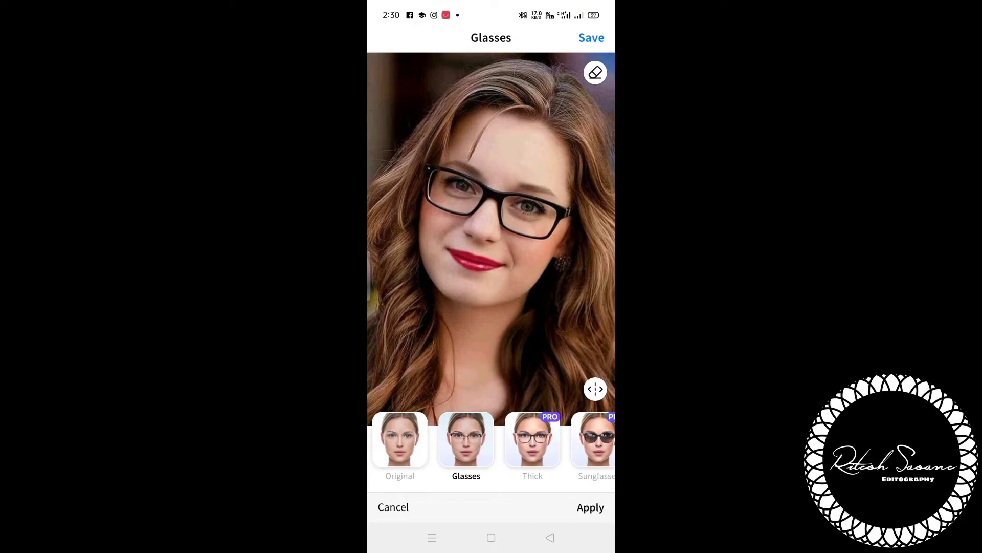
click(400, 439)
click(466, 439)
click(400, 439)
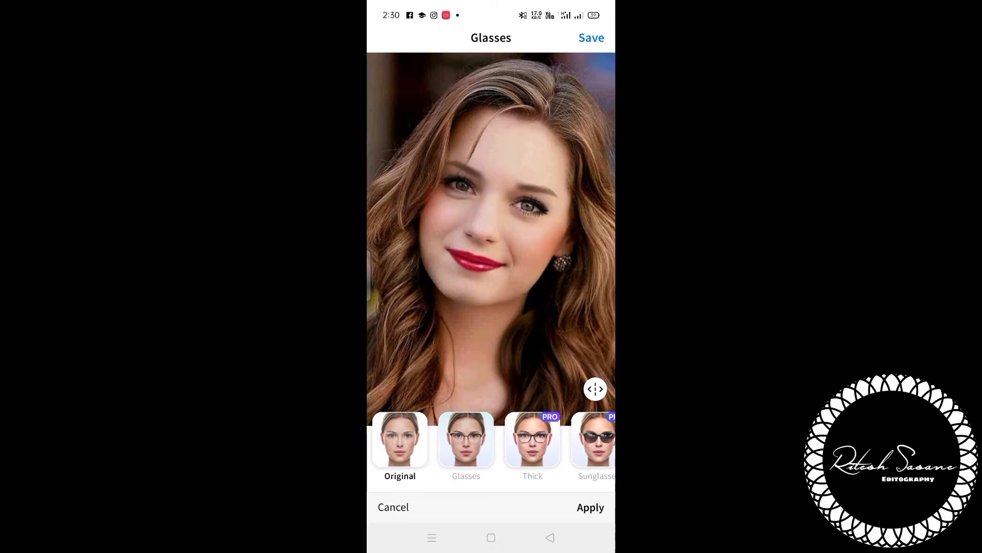
click(394, 506)
drag(536, 450, 455, 450)
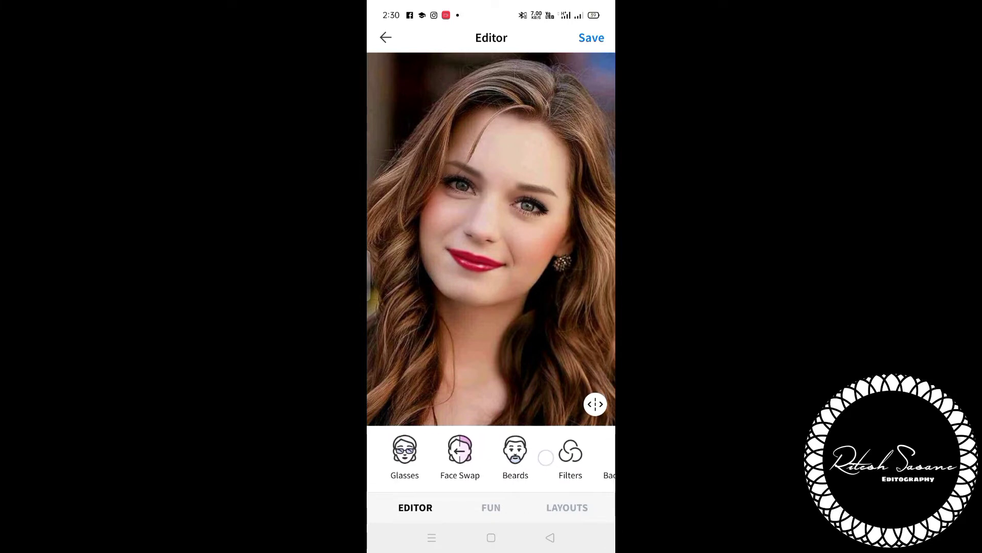
click(461, 450)
click(533, 439)
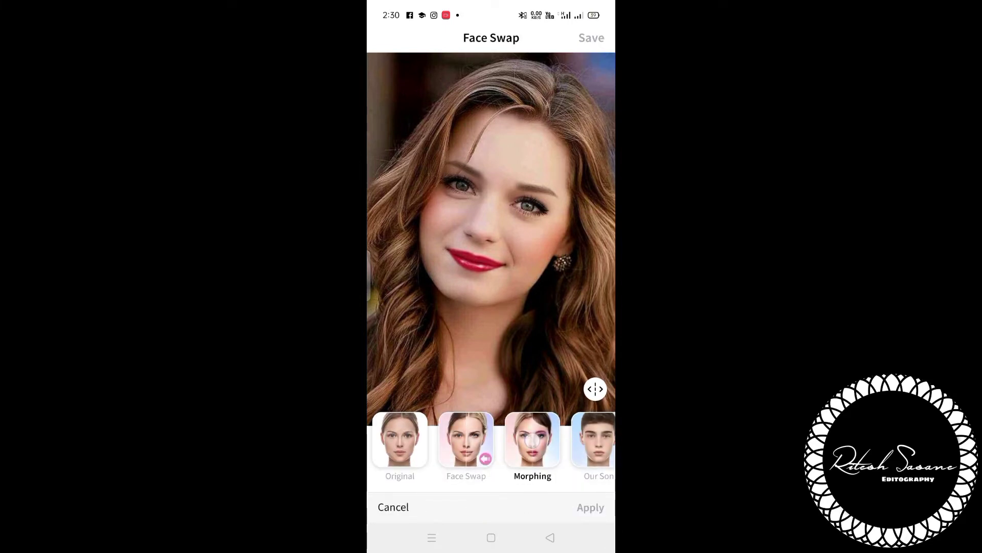
click(377, 439)
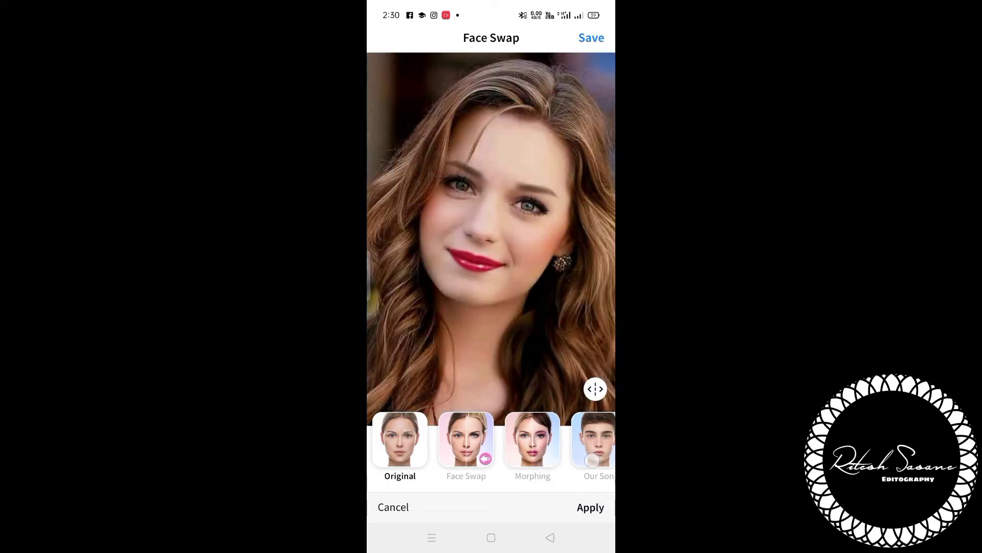
mouse_move(592, 460)
mouse_down()
mouse_move(510, 466)
mouse_move(604, 453)
mouse_up()
click(392, 507)
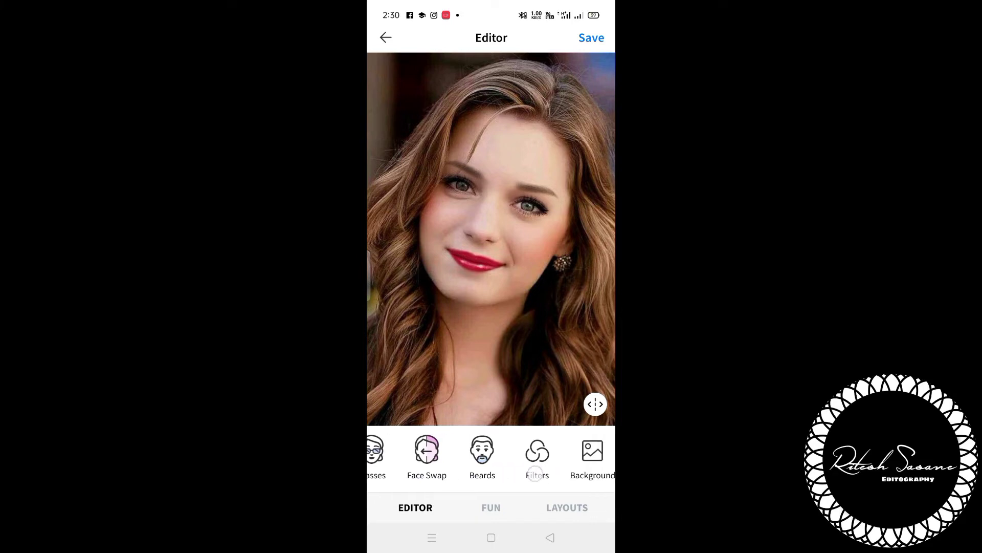
drag(535, 472, 503, 471)
Step: Preview the Averon, Aero, Flare, Mokko and Blues filters on the photo
click(513, 461)
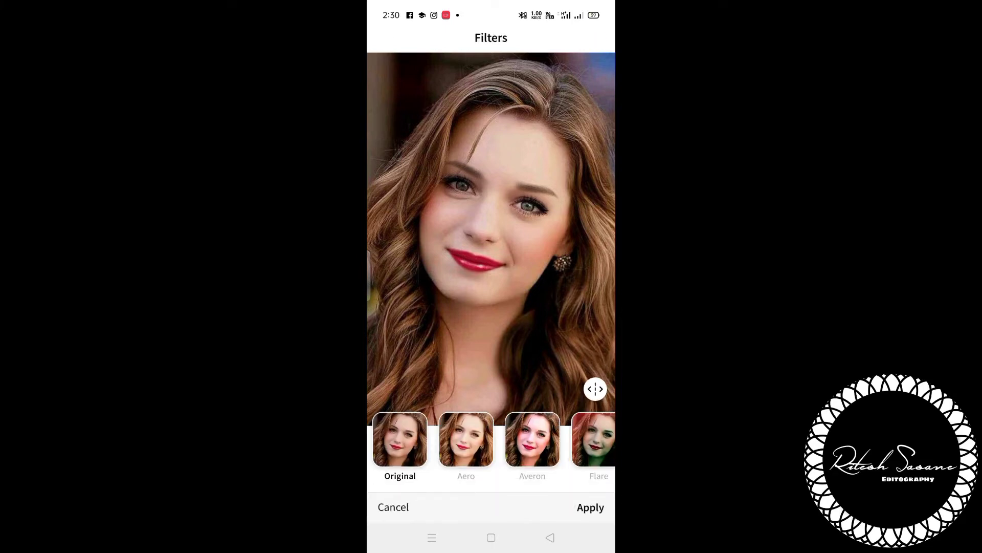
click(532, 439)
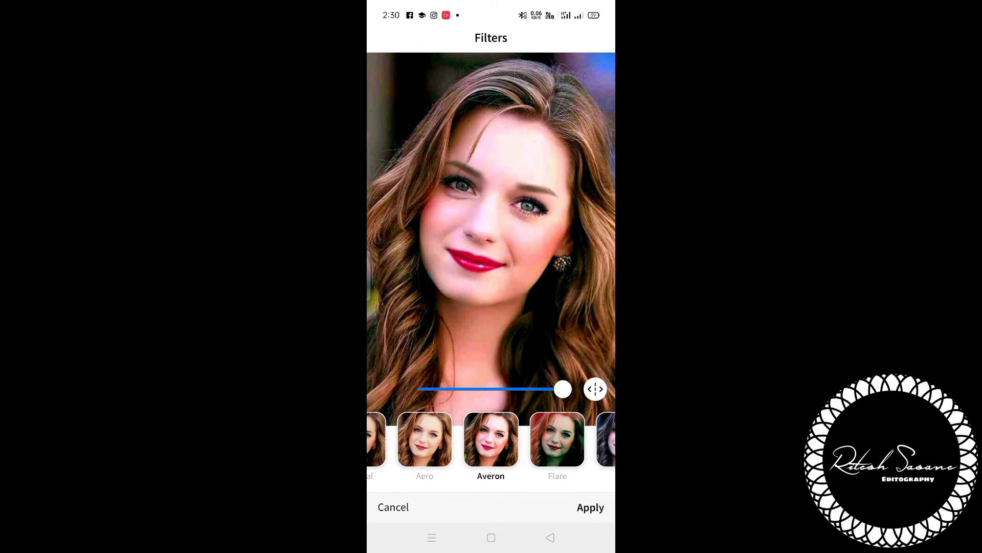
click(424, 439)
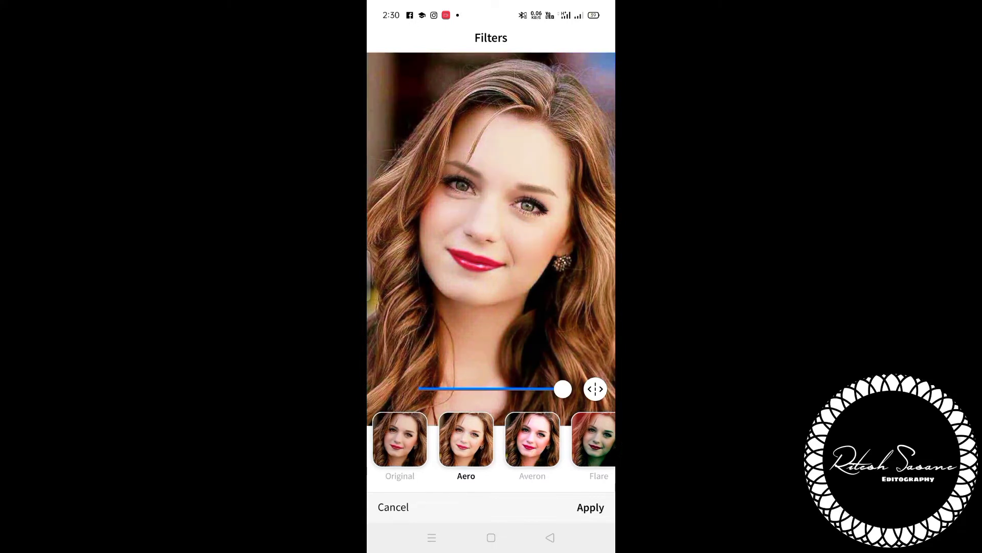
click(594, 439)
mouse_move(563, 389)
mouse_down()
mouse_move(522, 389)
mouse_move(563, 389)
mouse_up()
click(584, 439)
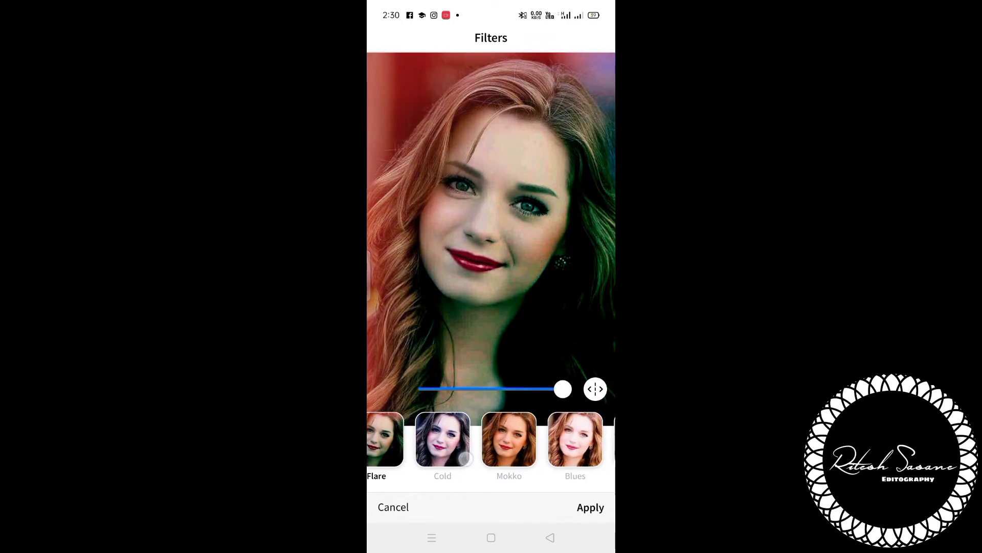
drag(563, 456, 495, 475)
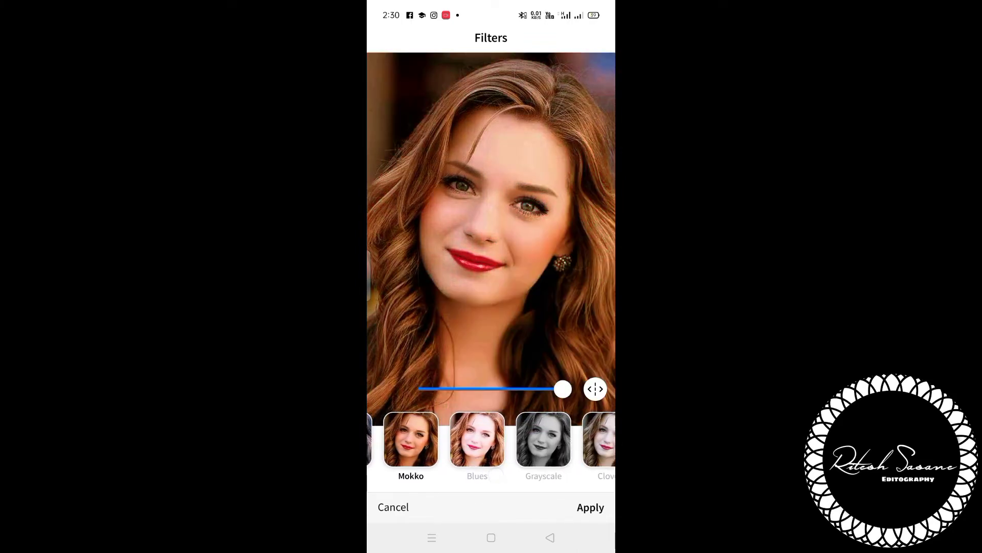
click(480, 443)
Step: Preview Grayscale, Daisy, Manhattan, Onega and Vega, then discard all filters
drag(537, 439, 473, 439)
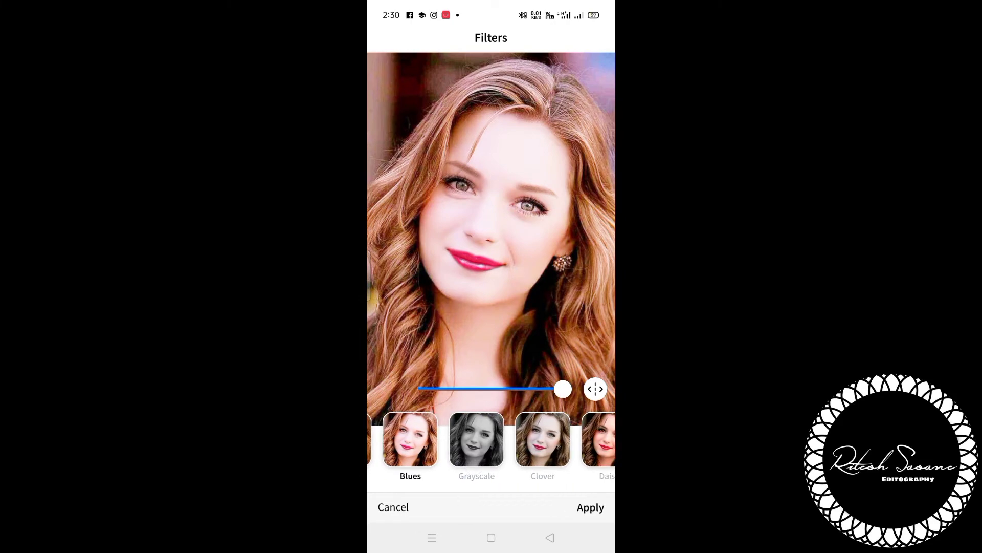
click(478, 439)
drag(563, 439, 455, 439)
click(515, 439)
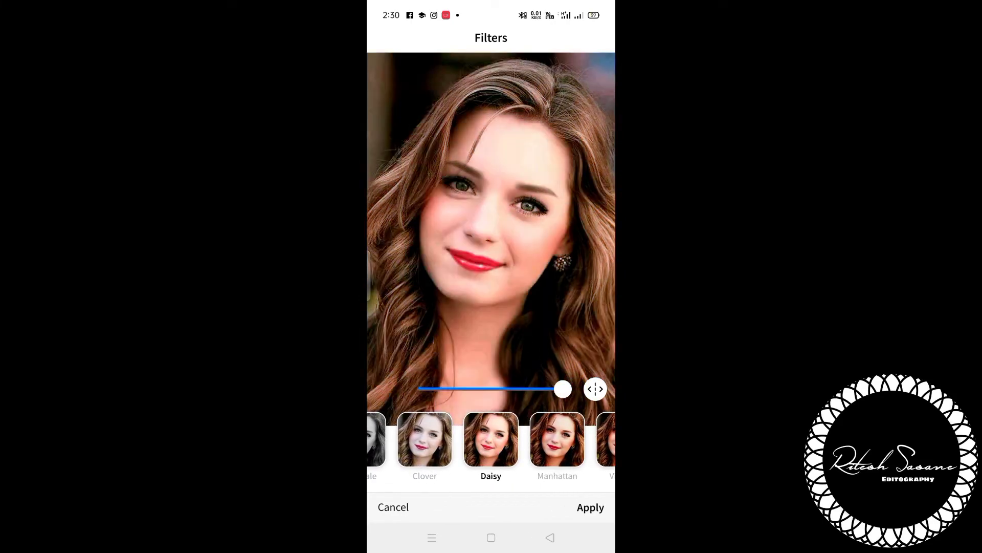
click(560, 443)
drag(542, 440, 461, 440)
click(495, 439)
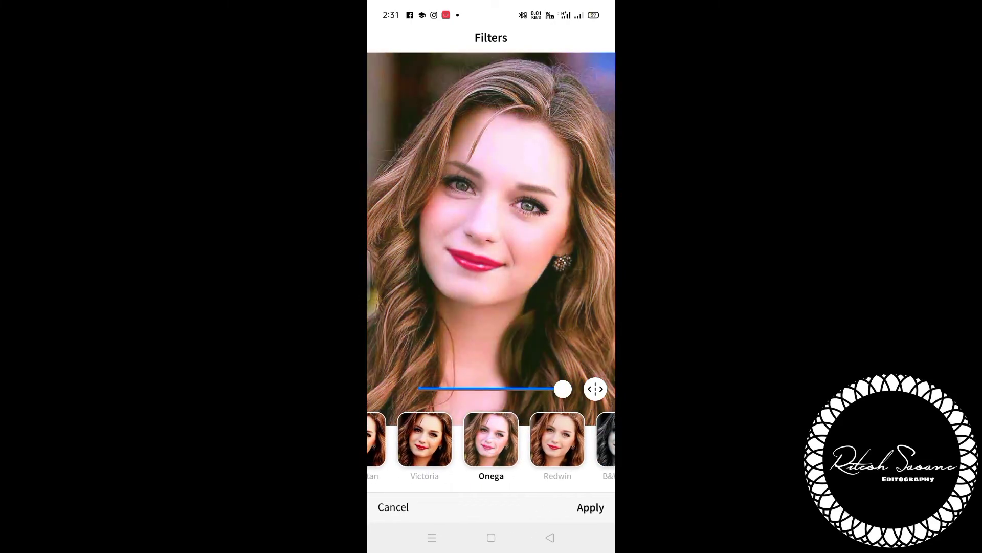
mouse_move(568, 445)
mouse_down()
mouse_move(459, 469)
mouse_move(588, 439)
mouse_up()
click(537, 439)
click(396, 508)
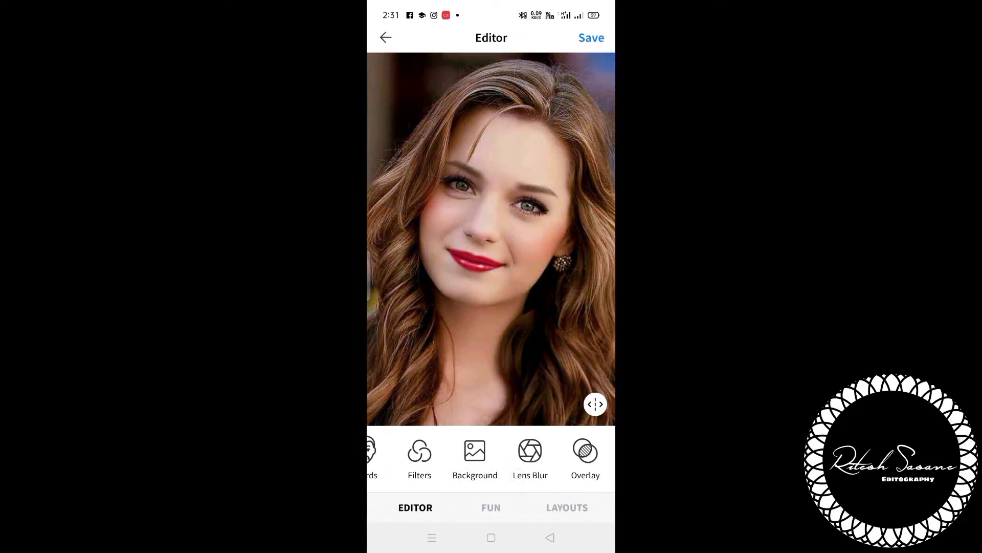
drag(409, 453, 493, 452)
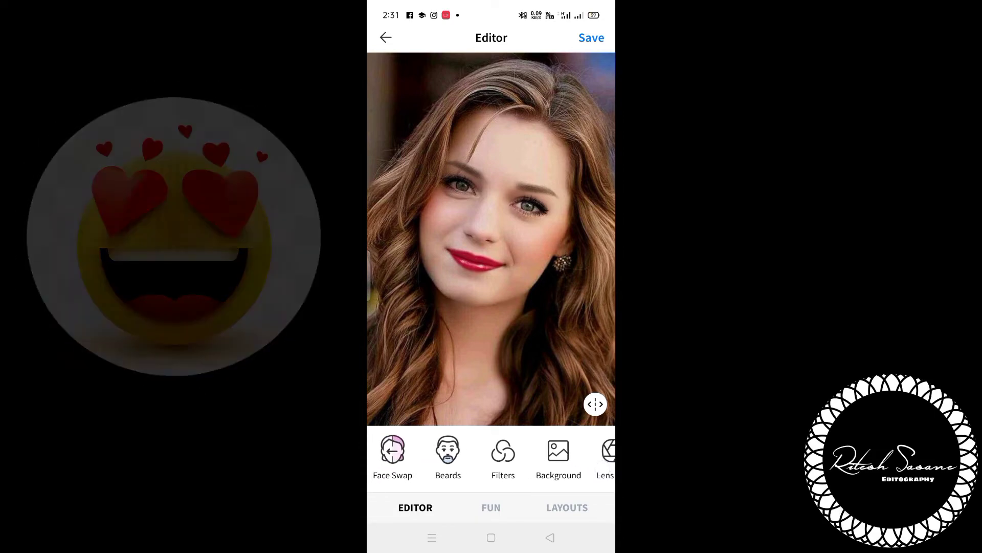
click(503, 456)
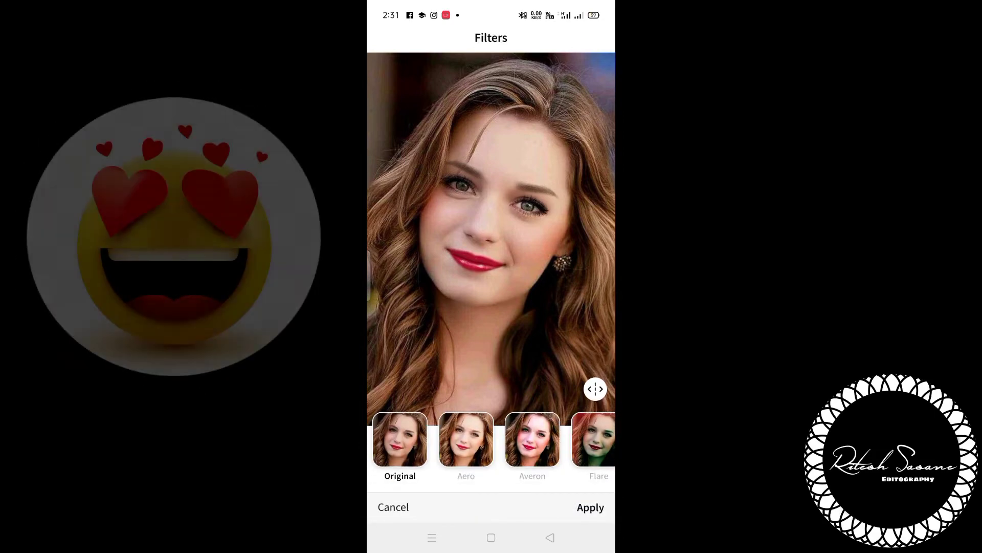
click(401, 507)
drag(516, 450, 455, 450)
click(517, 449)
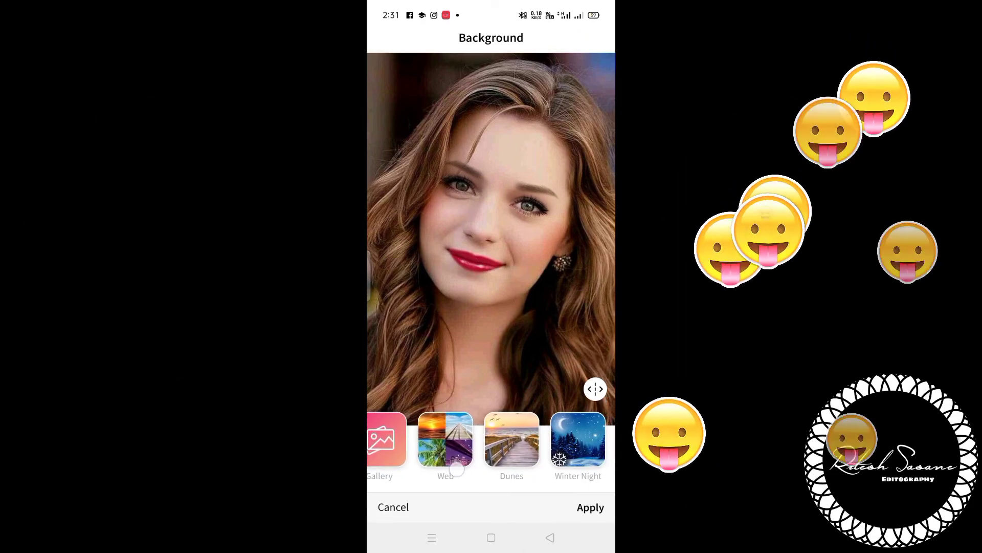
click(512, 439)
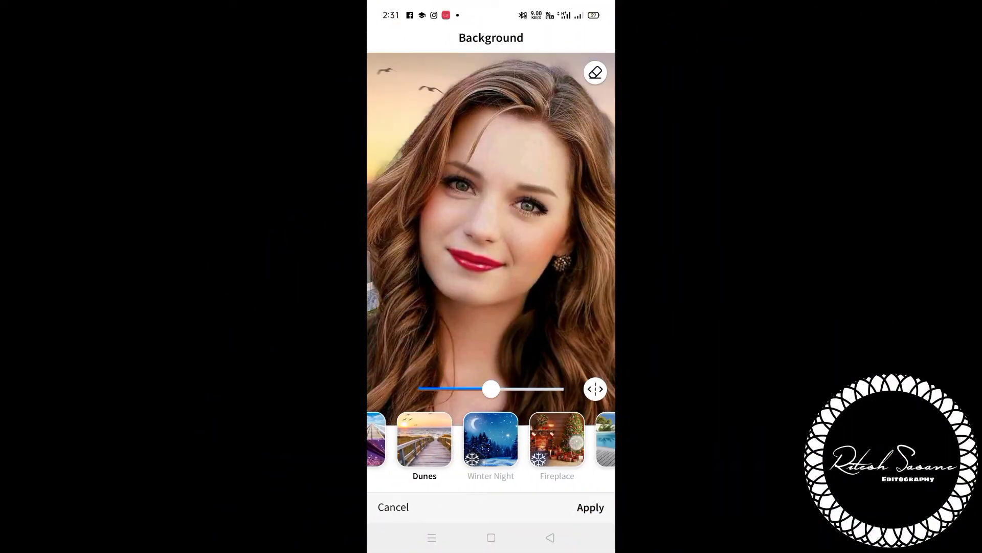
drag(576, 440, 467, 457)
click(535, 438)
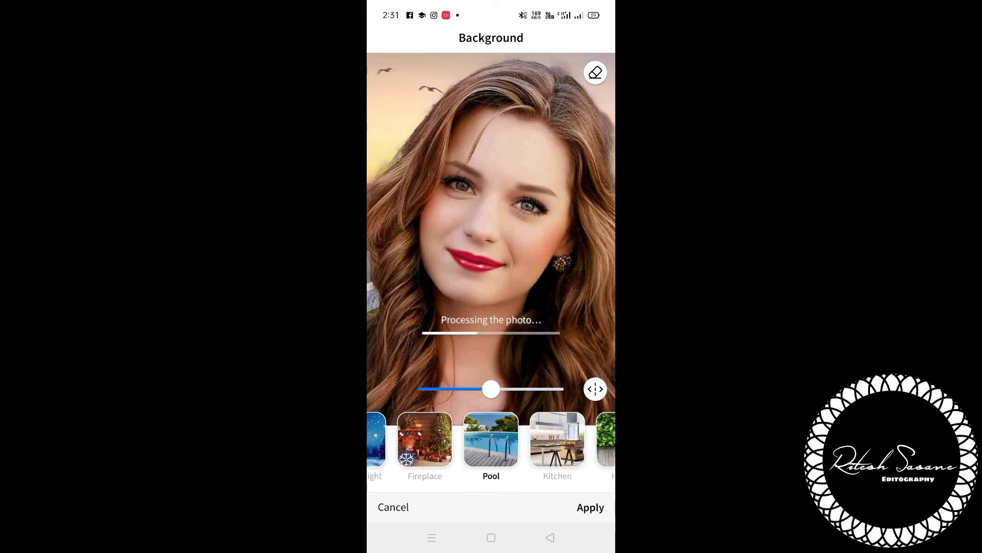
drag(552, 450, 449, 457)
click(524, 445)
click(483, 440)
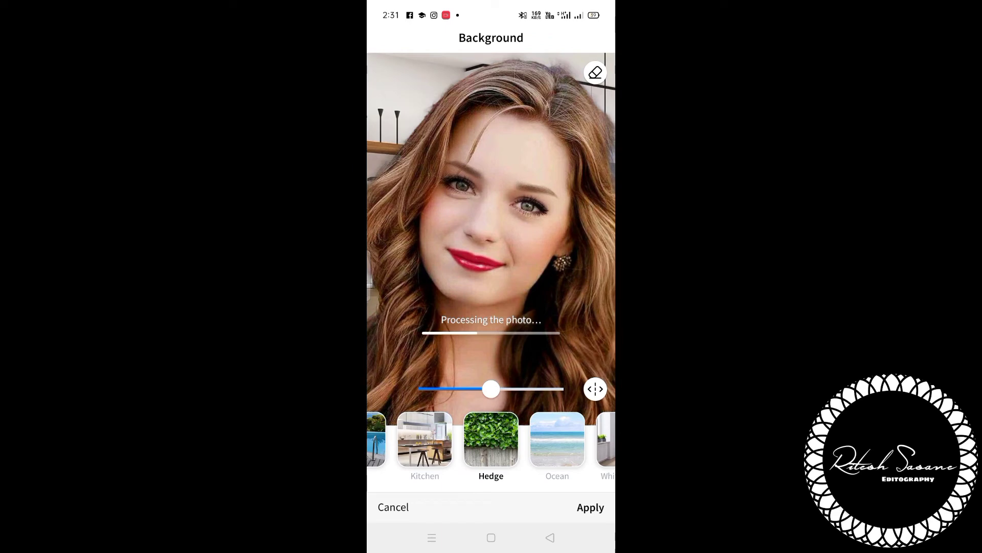
drag(424, 440, 588, 440)
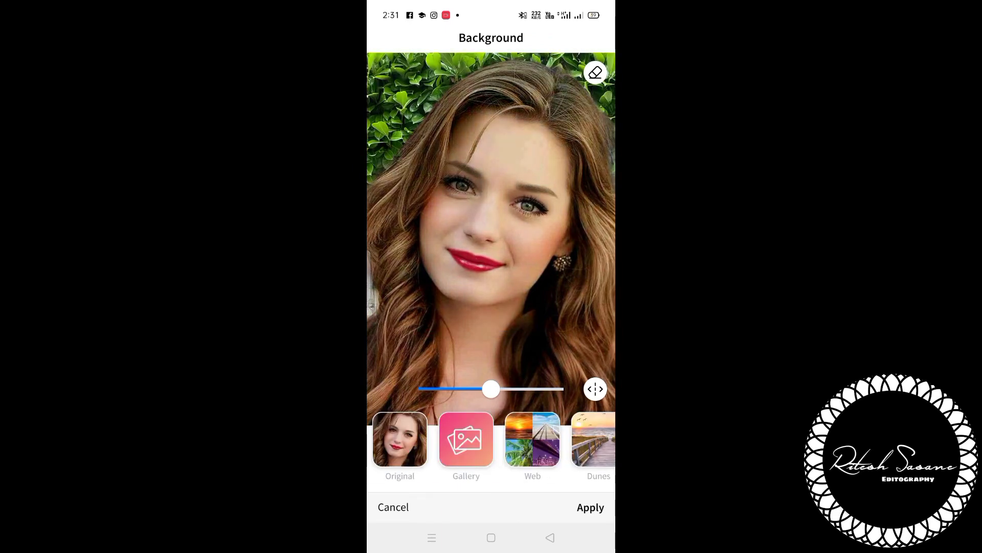
click(393, 506)
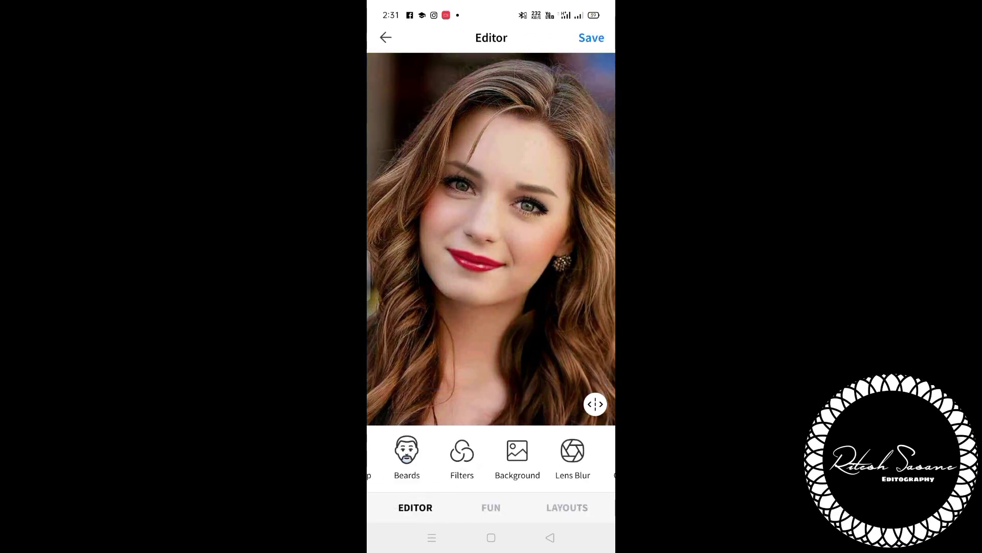
Step: Preview the Standard, Bokeh, Hexagon and Disc lens blurs on the portrait
drag(580, 457, 490, 456)
click(475, 450)
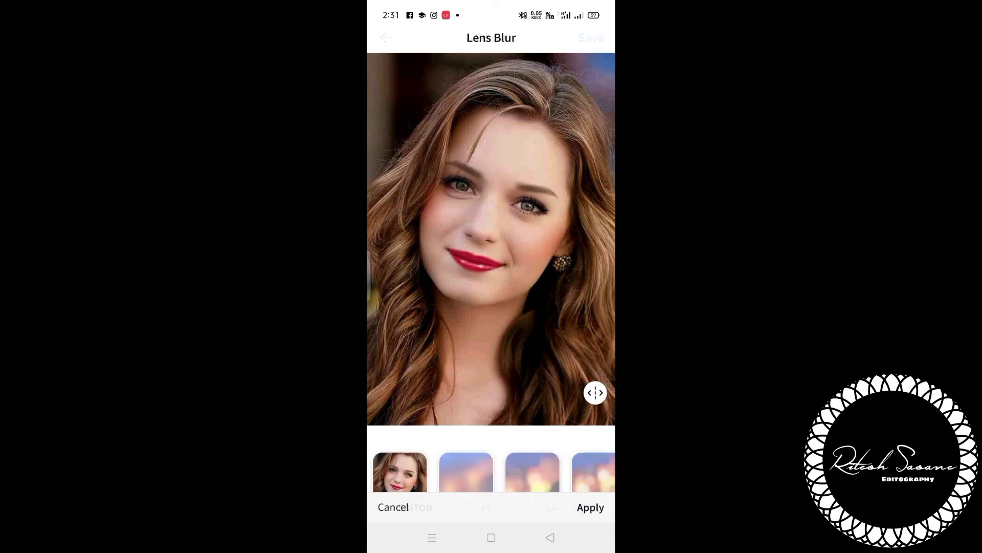
click(466, 439)
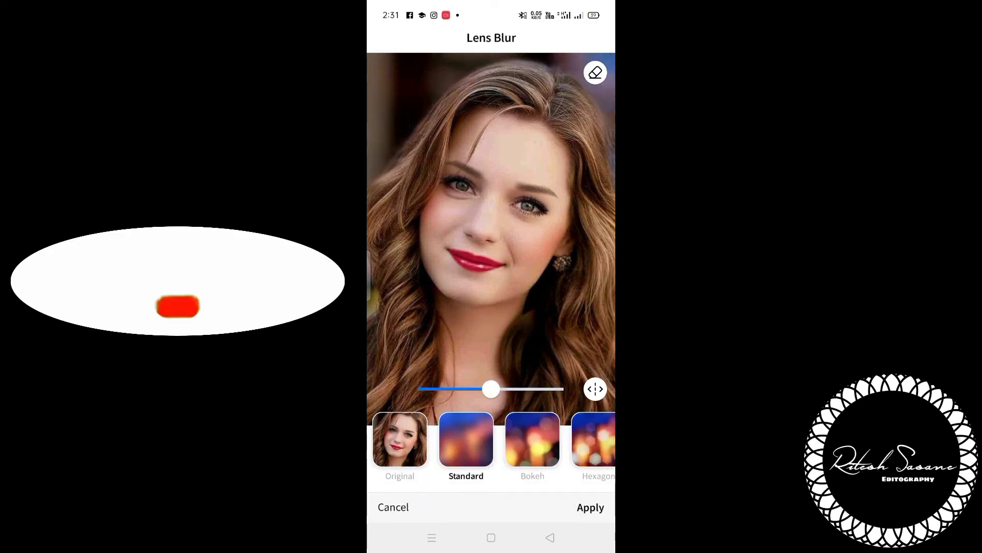
click(533, 439)
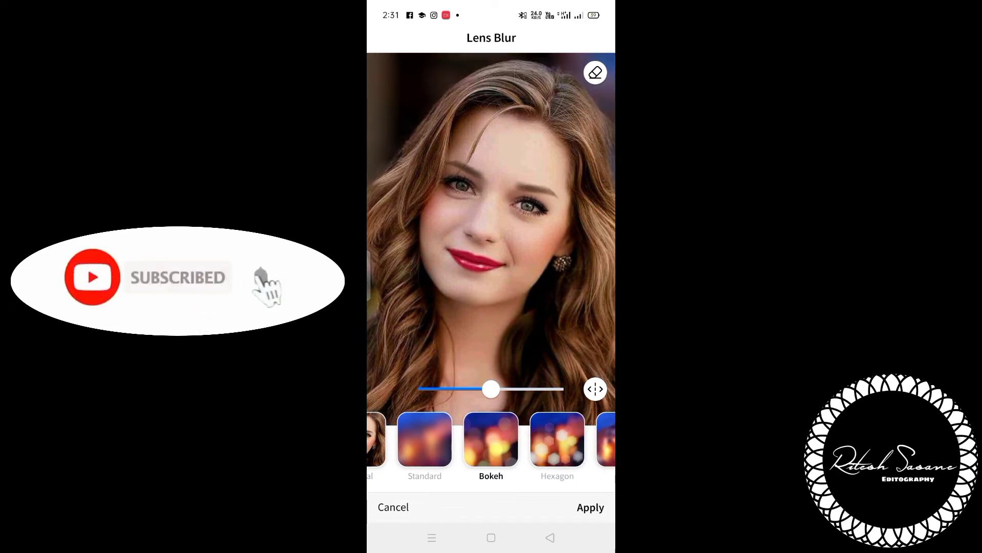
click(558, 439)
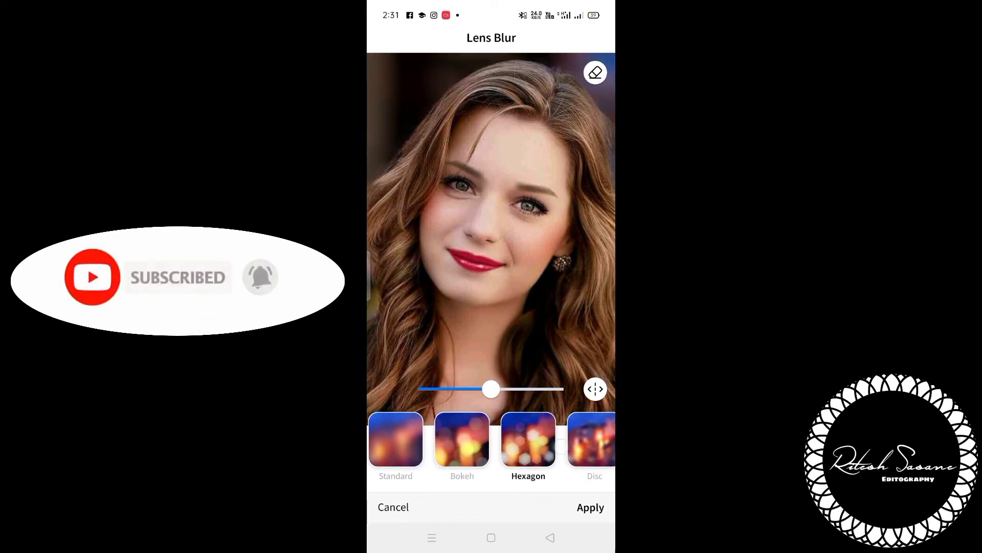
click(557, 444)
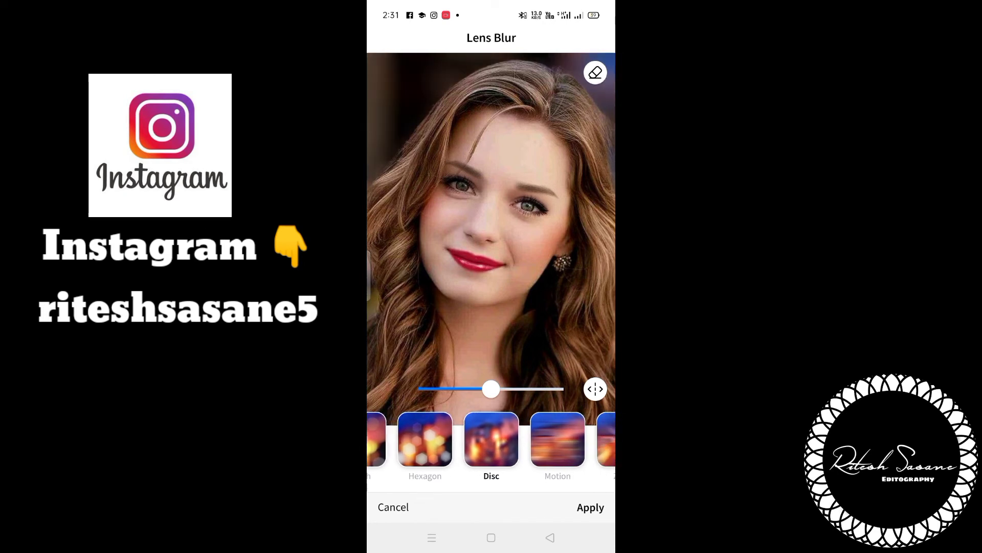
Step: Preview Motion and Zoom blurs, discard lens blur, and bring up the vignette strength control
click(557, 439)
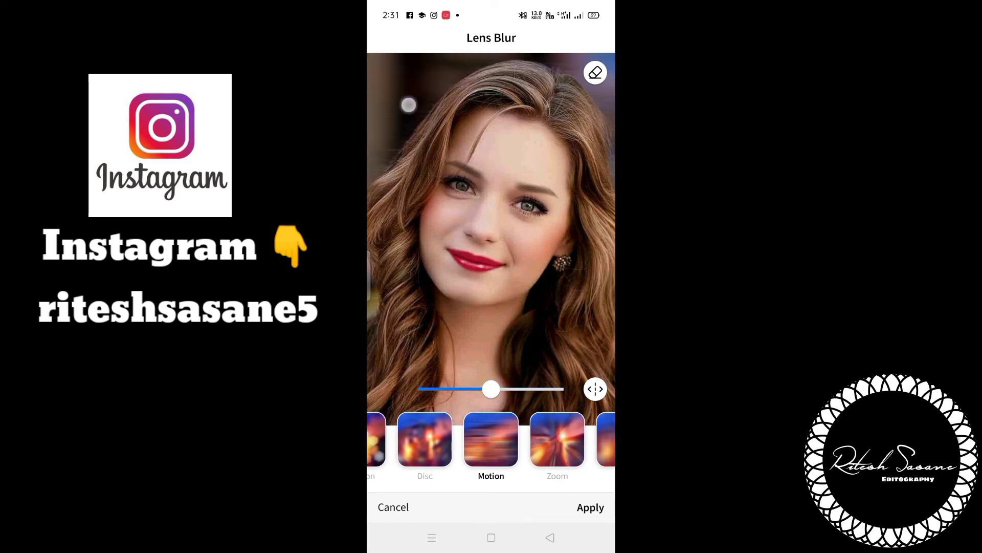
click(557, 439)
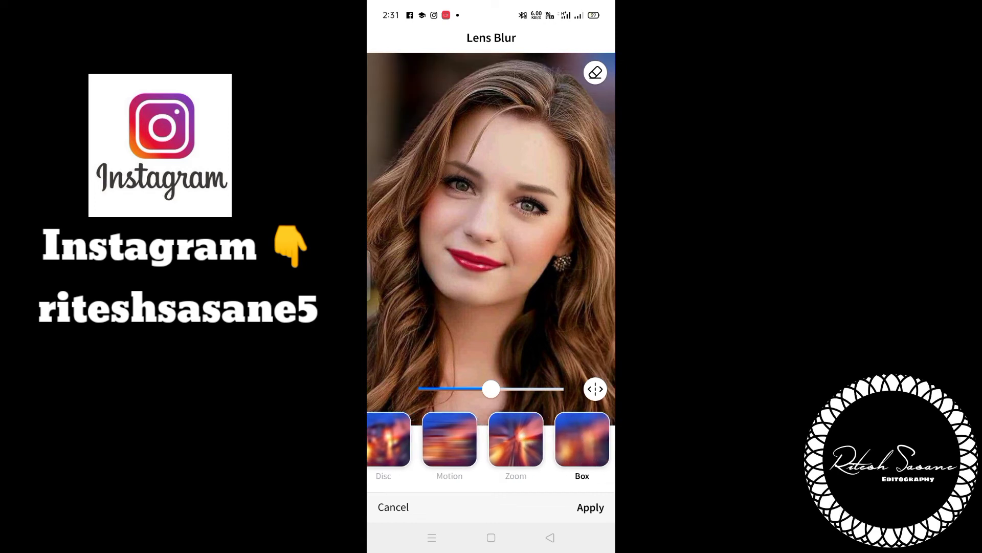
mouse_move(425, 469)
mouse_down()
mouse_move(588, 461)
mouse_move(495, 480)
mouse_move(458, 459)
mouse_move(537, 482)
mouse_move(495, 489)
mouse_move(543, 487)
mouse_move(493, 488)
mouse_move(502, 482)
mouse_up()
click(590, 507)
click(504, 452)
Step: Close the vignette, then browse Shadows and Highlights adjustments and leave them unchanged
click(590, 507)
click(531, 453)
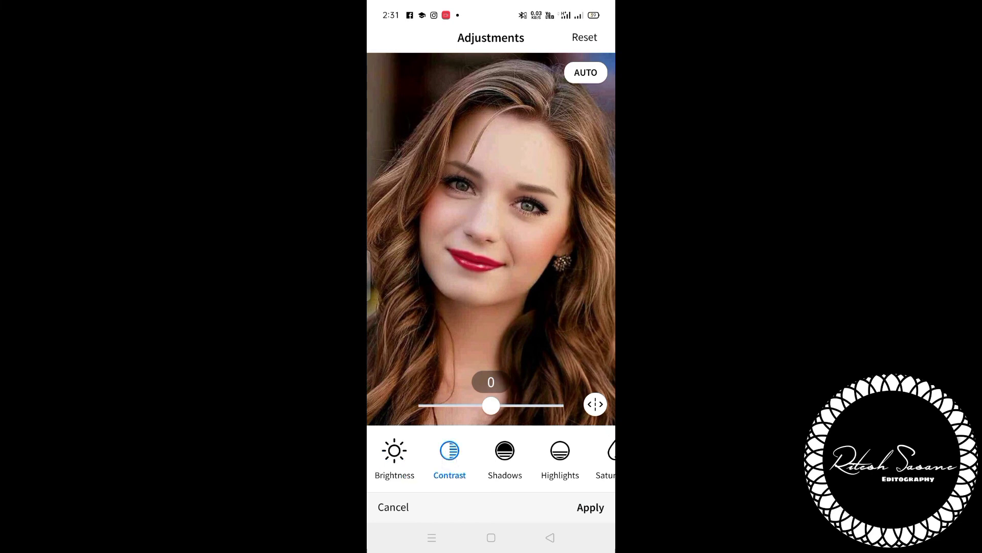
click(504, 453)
click(546, 450)
drag(573, 452, 358, 453)
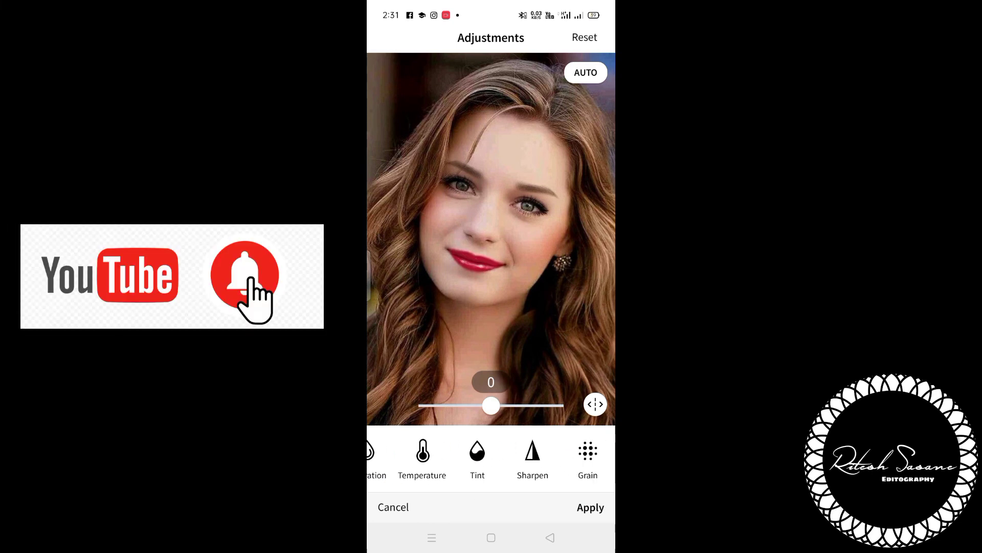
click(394, 506)
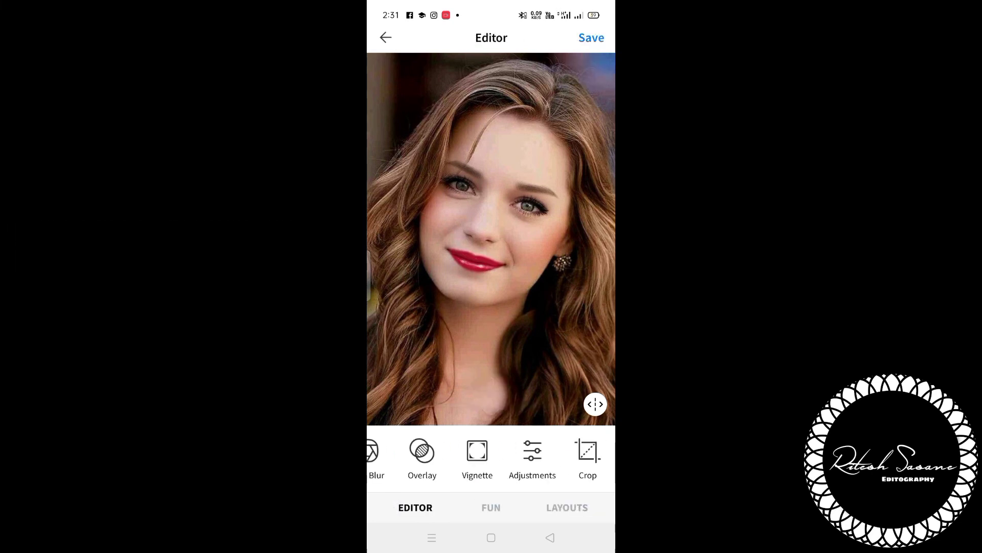
Step: Leave the Crop tool without cropping the photo
click(584, 446)
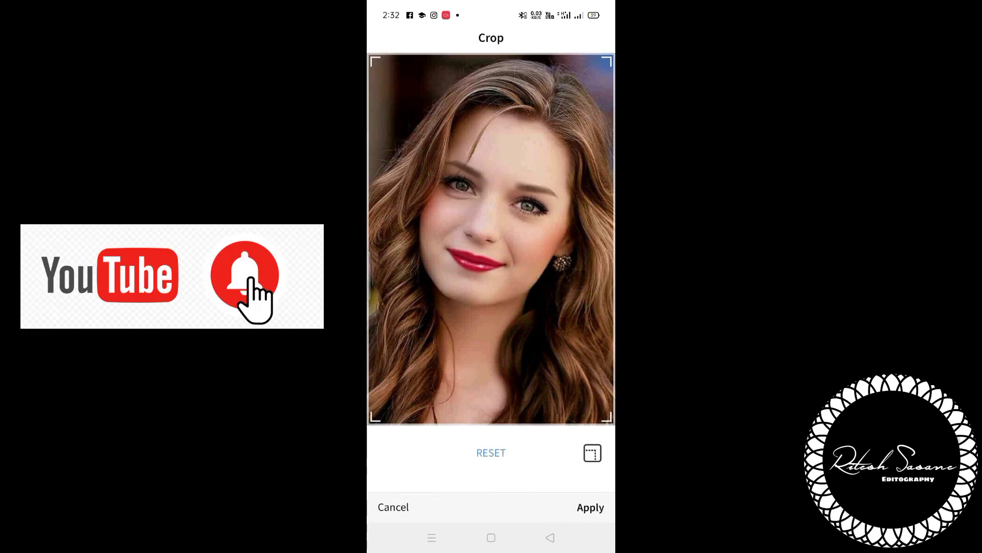
click(394, 506)
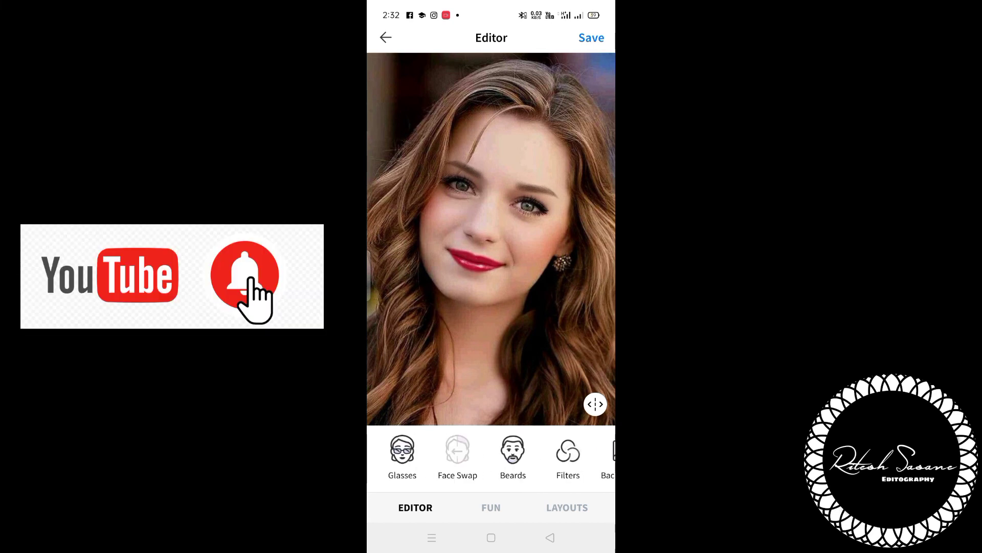
drag(568, 450, 404, 450)
Step: Apply the Makeup 4 look to the face and save the edited portrait
click(508, 453)
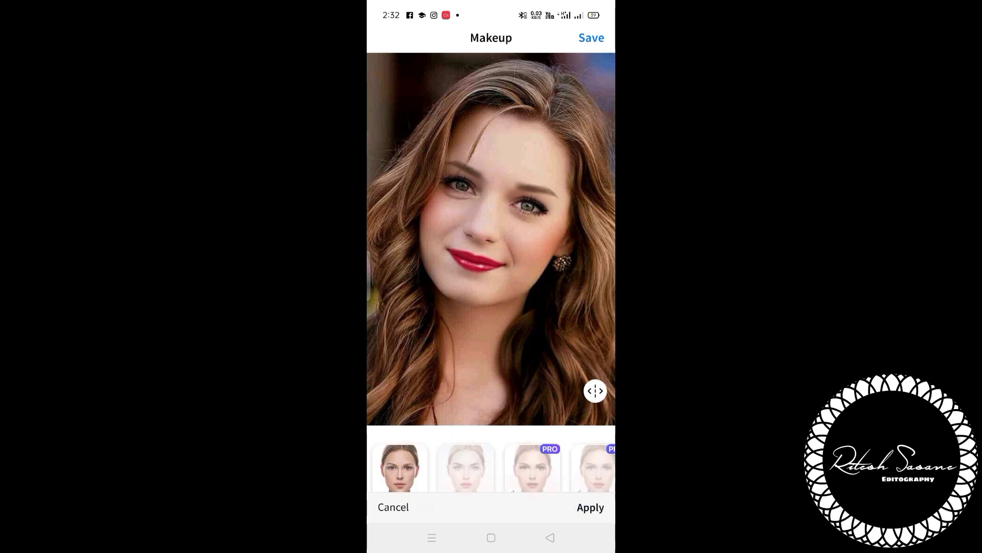
click(466, 440)
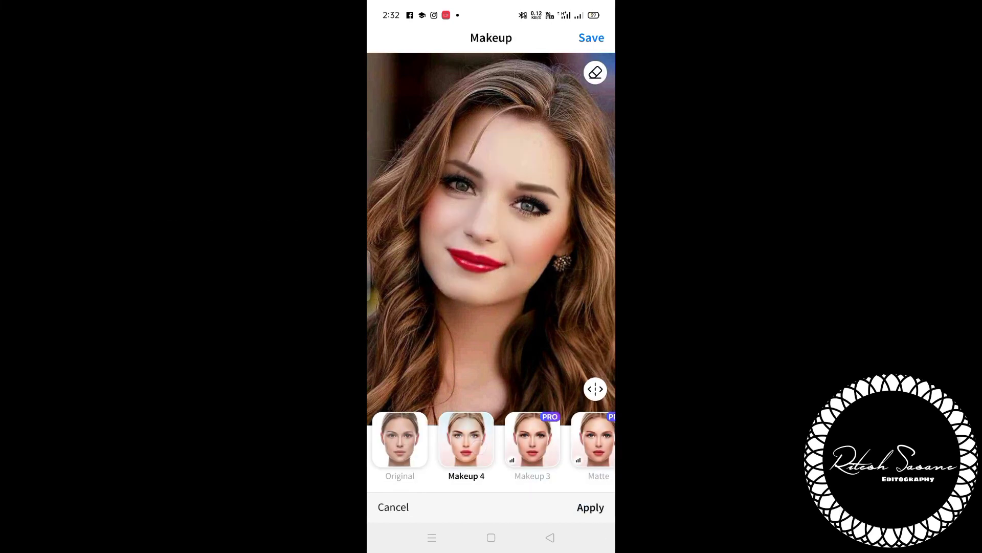
click(591, 508)
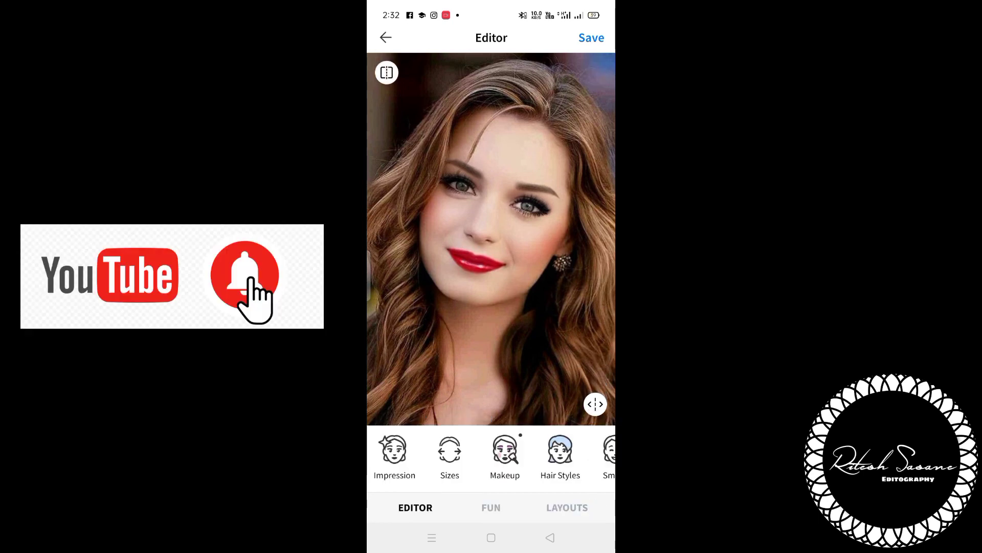
click(394, 453)
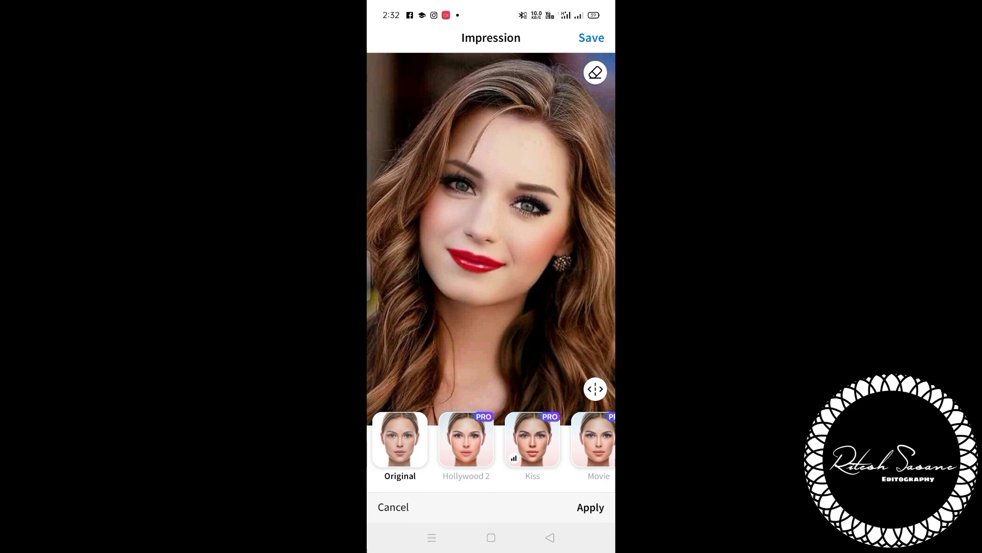
click(591, 42)
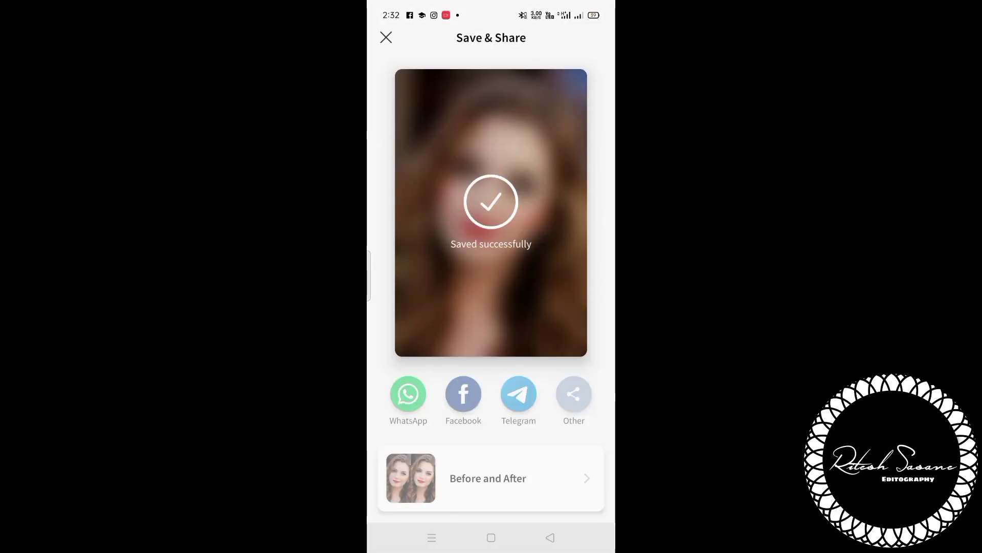